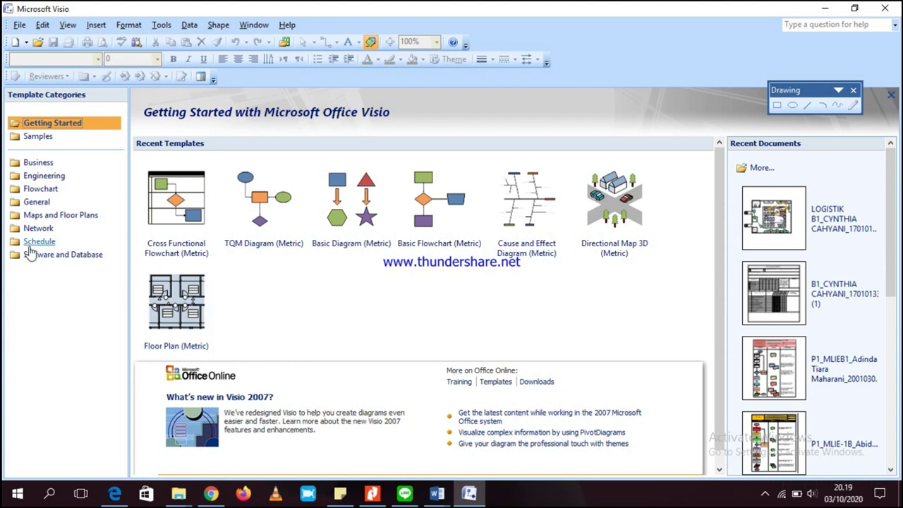
Step: Create a new drawing from the Maps and Floor Plans category's Floor Plan template in metric units
click(70, 216)
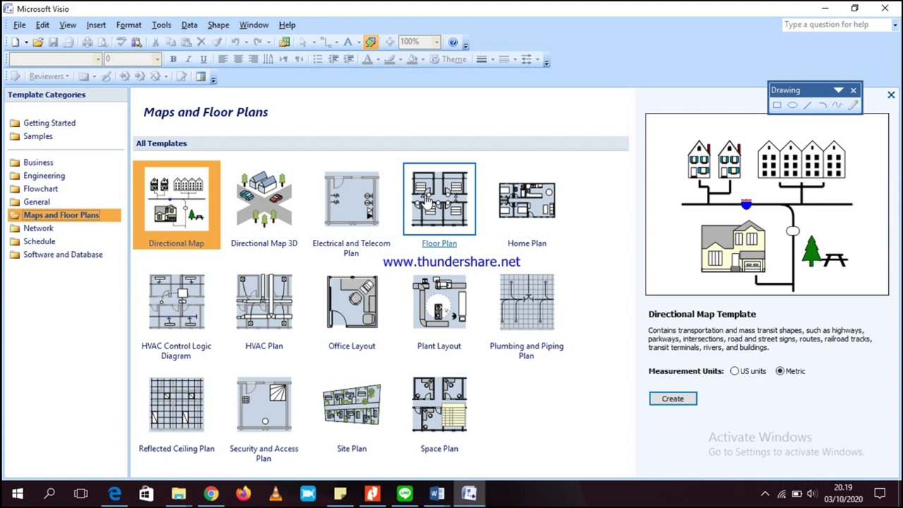
click(427, 201)
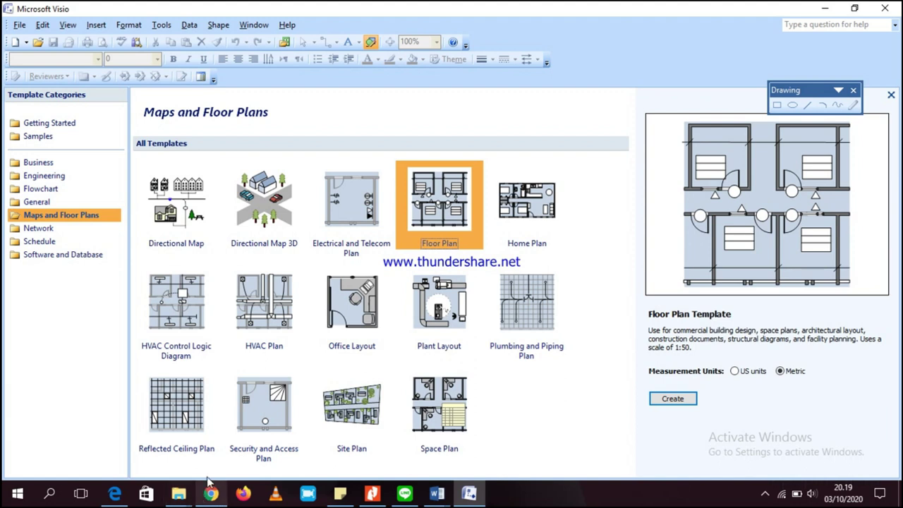
click(674, 400)
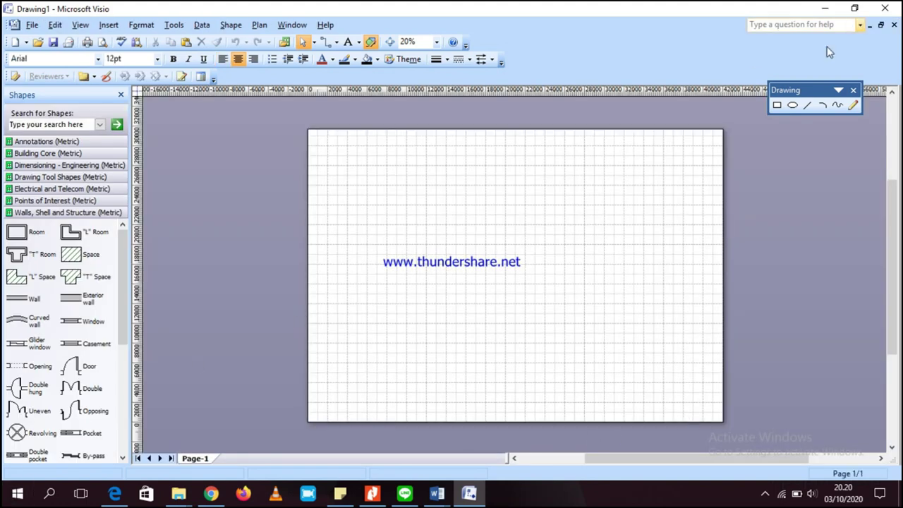
Step: Place a Room shape about 14100 mm wide and 11750 mm high on the left half of the page
mouse_move(118, 266)
mouse_down()
mouse_move(118, 386)
mouse_move(117, 256)
mouse_up()
drag(17, 232, 511, 300)
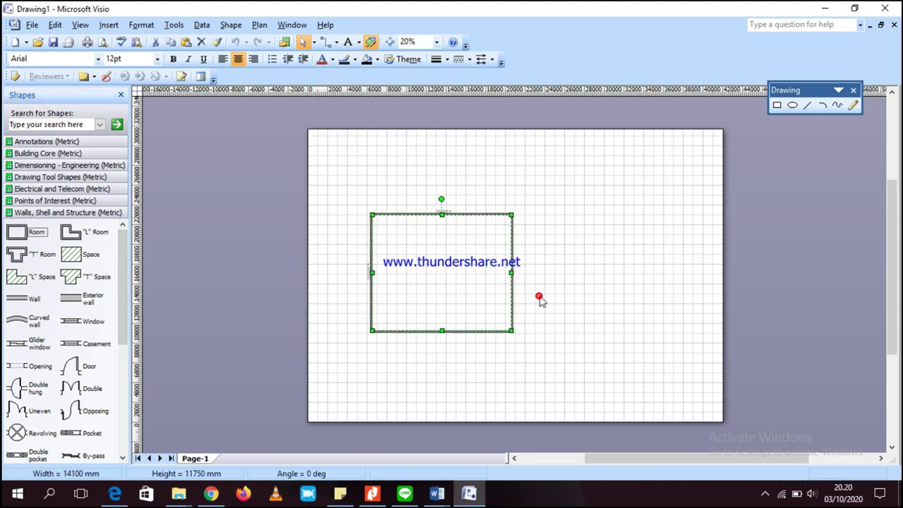
click(538, 299)
Step: Place an "L" Room beside the rectangular room and reshape it with thicker arms, about 13000 mm wide overall, and extend its base downward
click(92, 239)
drag(92, 239, 684, 316)
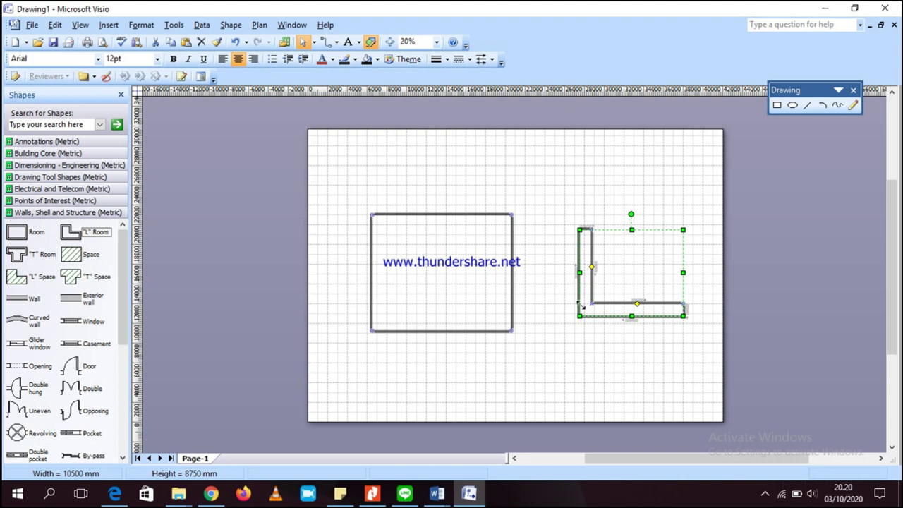
click(637, 304)
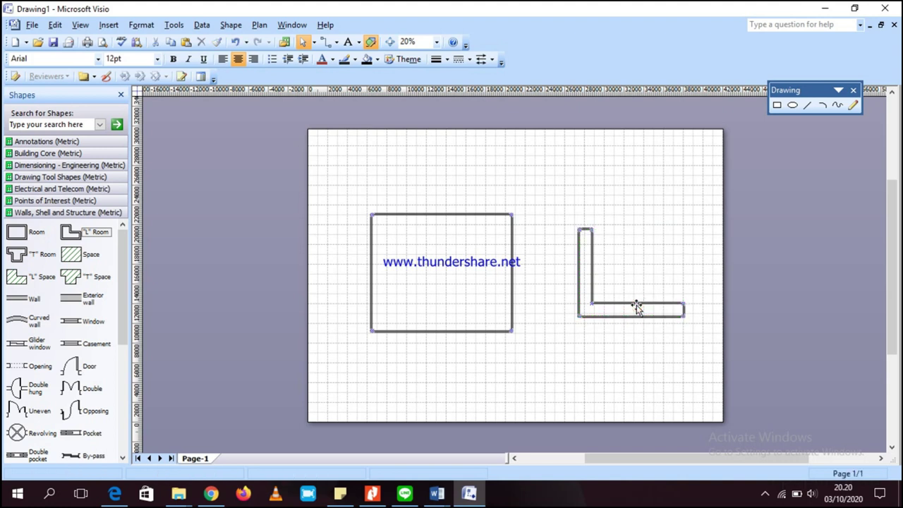
drag(637, 303, 637, 270)
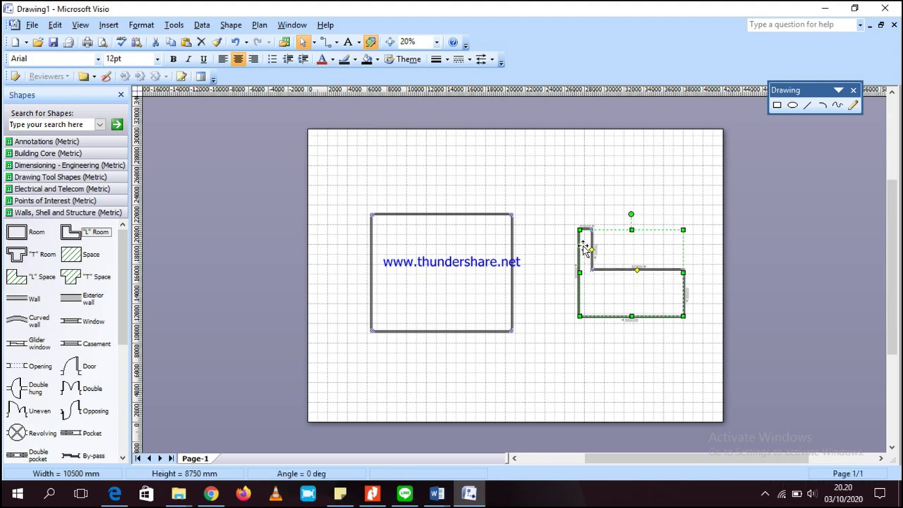
drag(592, 247, 630, 249)
drag(562, 272, 554, 269)
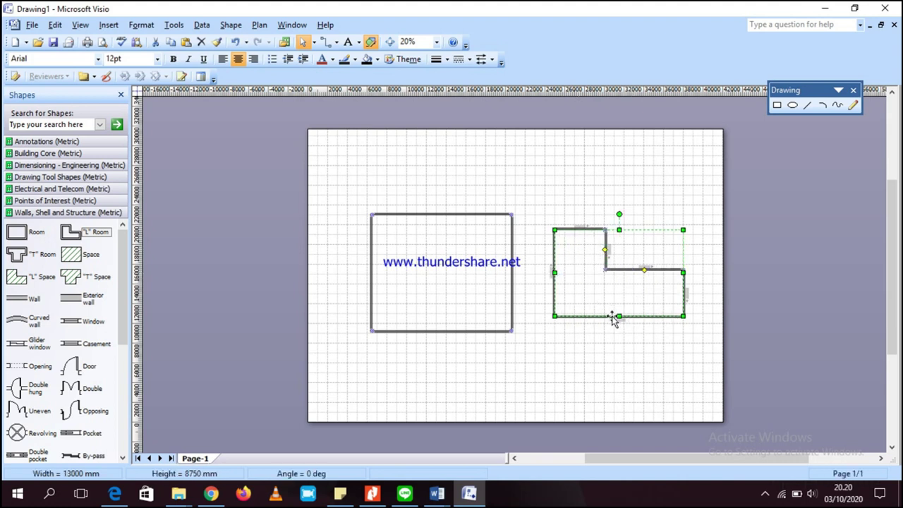
drag(618, 316, 619, 354)
click(621, 377)
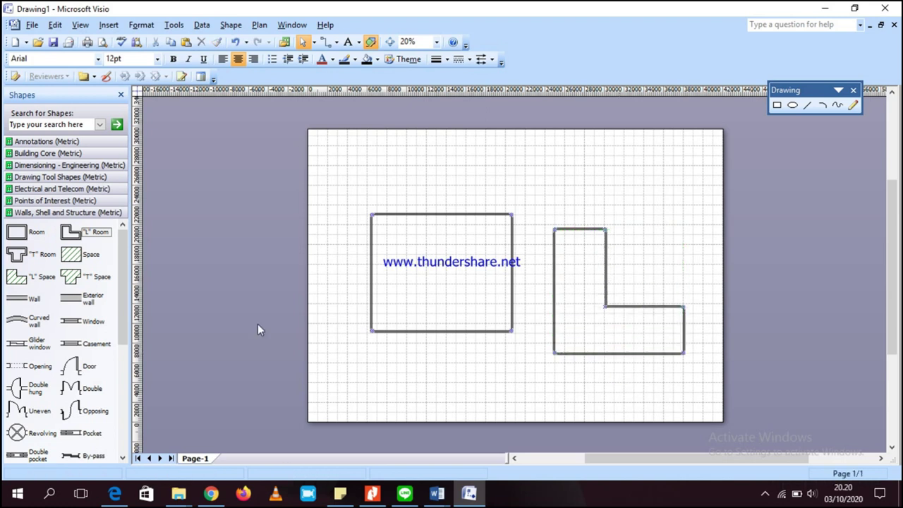
Step: Delete both rooms from the page
drag(333, 182, 729, 396)
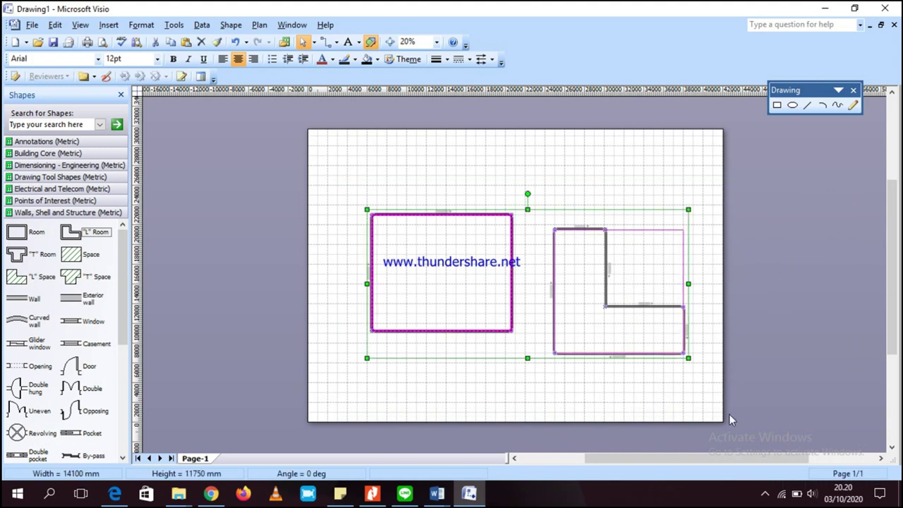
key(Delete)
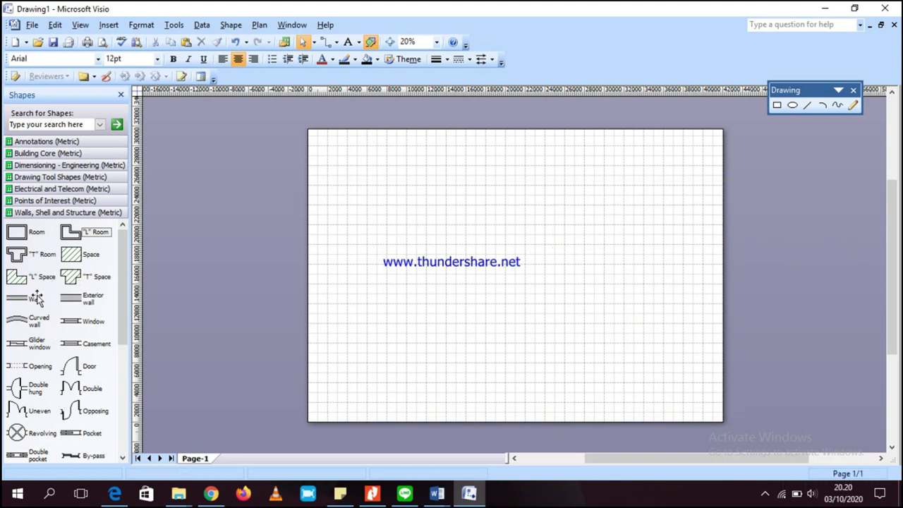
Step: Place a horizontal Wall about 10000 mm long in the upper part of the page and delete it
drag(25, 300, 626, 186)
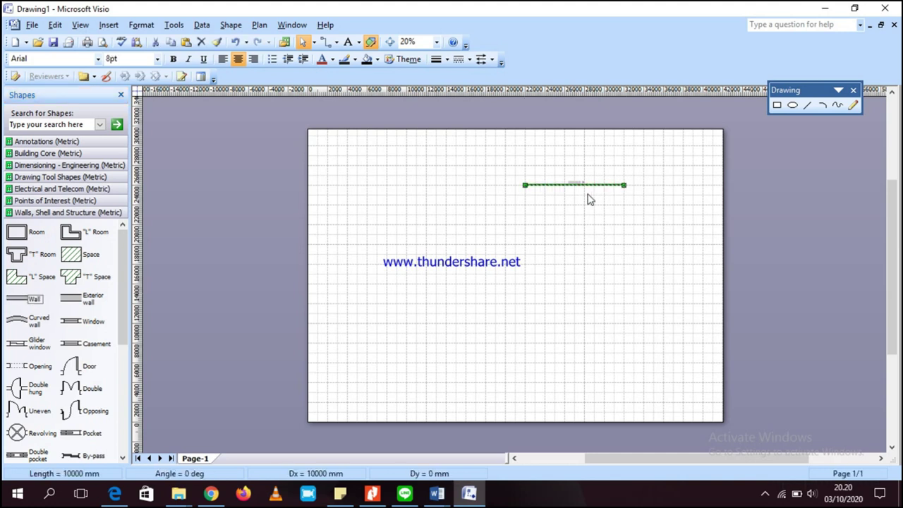
scroll(589, 200, up, 5)
scroll(590, 199, down, 3)
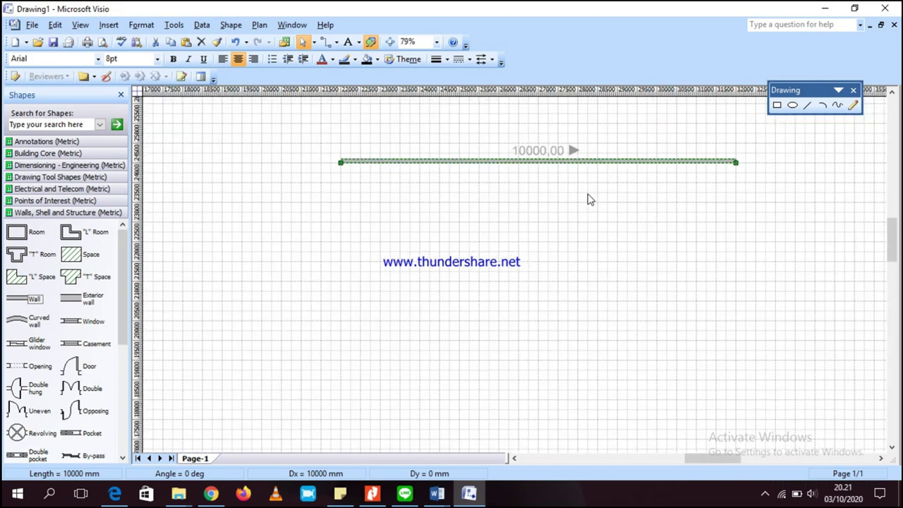
scroll(589, 199, down, 2)
drag(600, 189, 538, 164)
click(548, 208)
click(551, 163)
key(Delete)
Step: Place a 3000 × 3000 mm Space shape in the upper left part of the page and shift it slightly to the right
scroll(44, 268, down, 3)
scroll(49, 275, up, 3)
drag(72, 257, 432, 231)
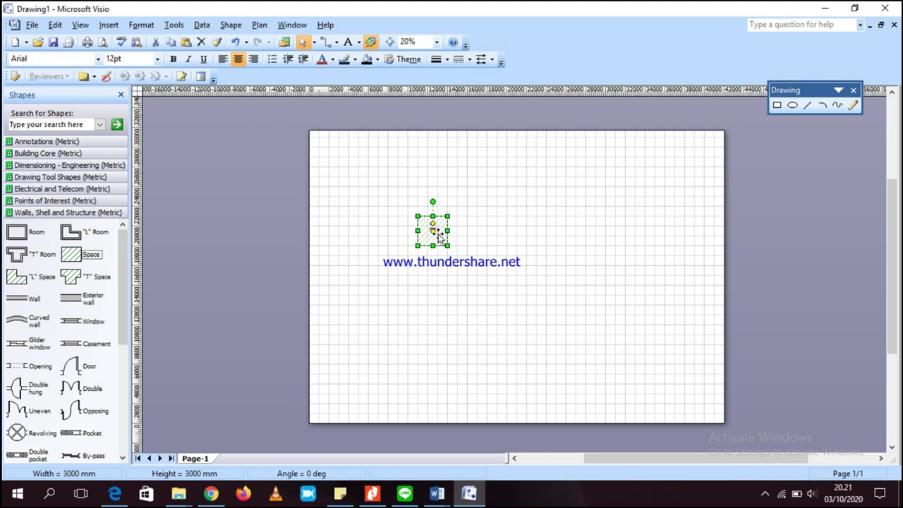
text(Office)
click(556, 244)
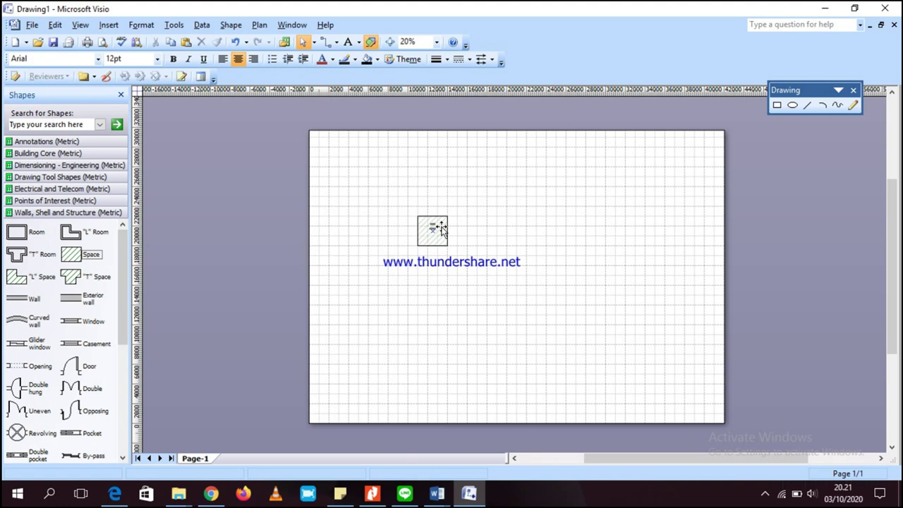
drag(433, 228, 471, 237)
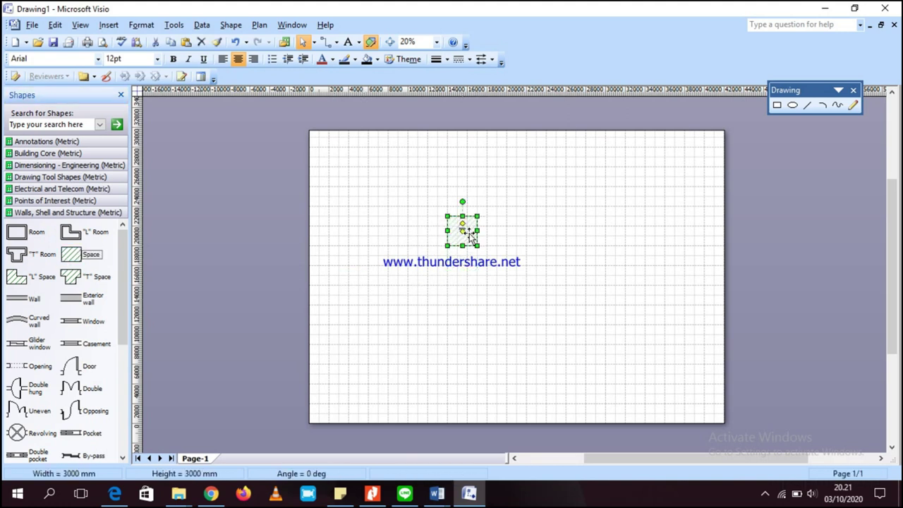
Step: Remove the Office and area label text from the space
scroll(468, 229, up, 5)
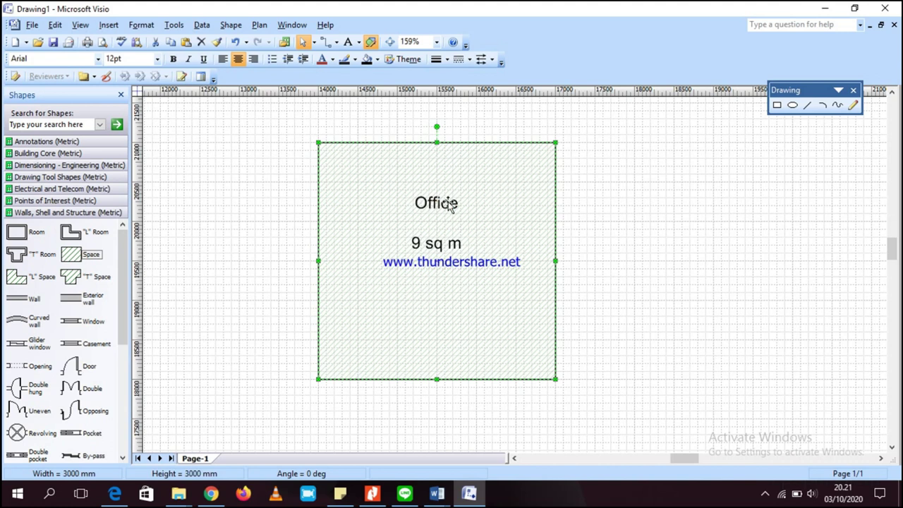
click(452, 198)
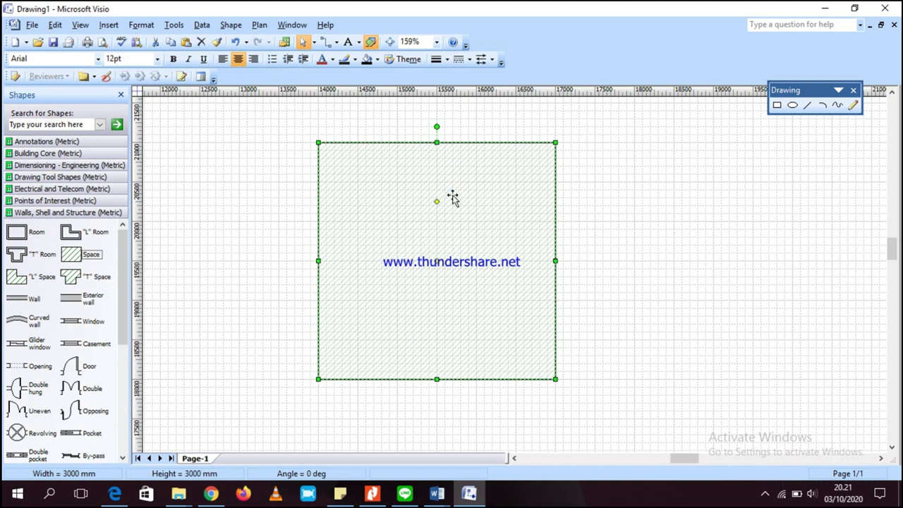
right_click(456, 250)
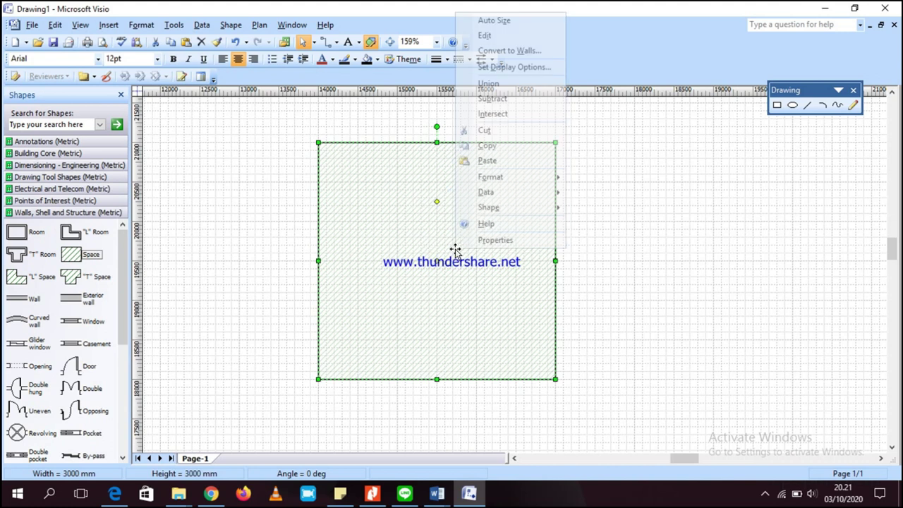
click(575, 210)
click(614, 206)
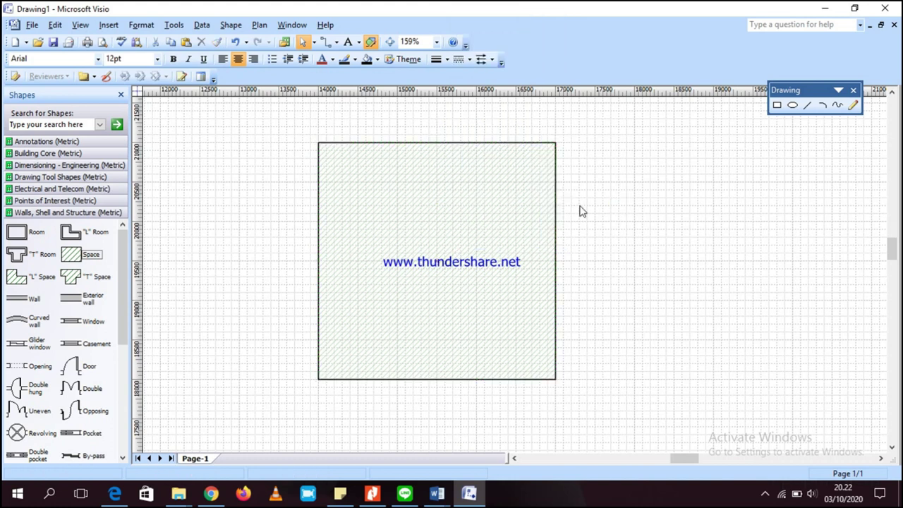
Step: Label the space "Unloading Area" in its lower part
double_click(479, 237)
click(656, 242)
double_click(438, 303)
text(U)
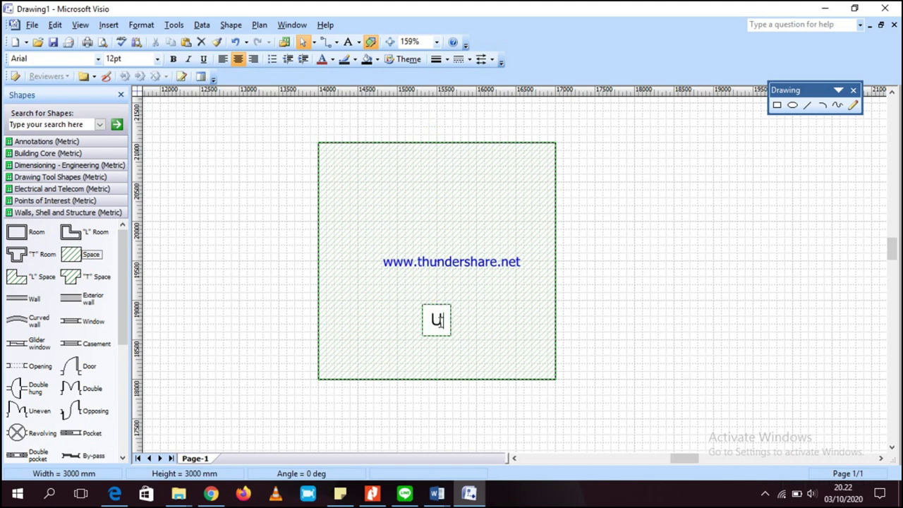
text(nloading)
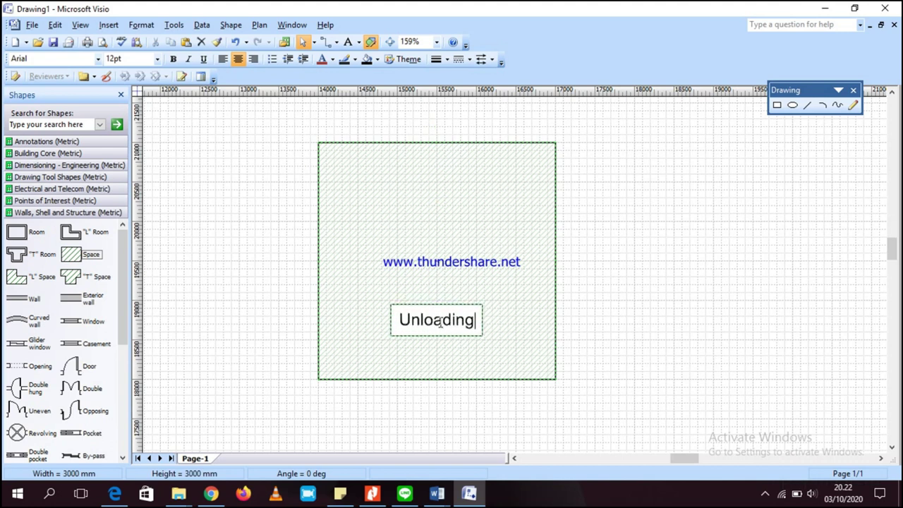
text( Area)
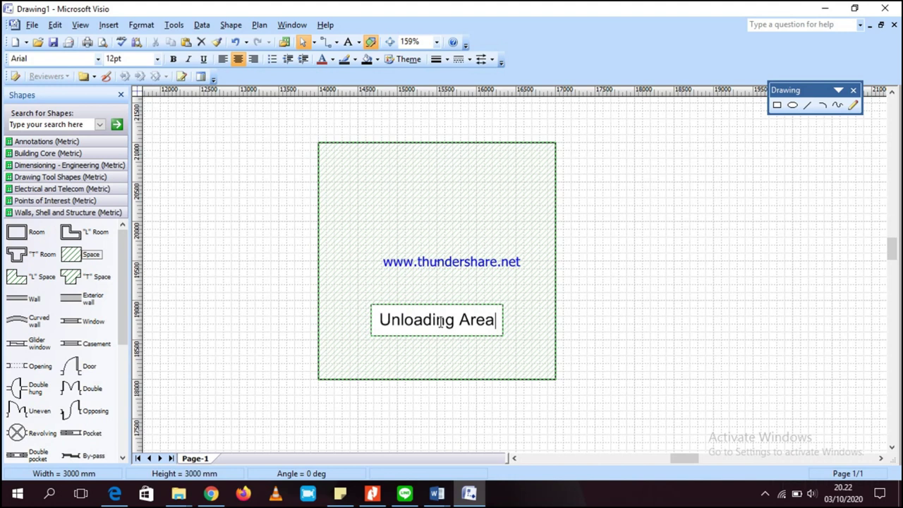
click(752, 289)
Step: Delete the Unloading Area space from the page
click(513, 286)
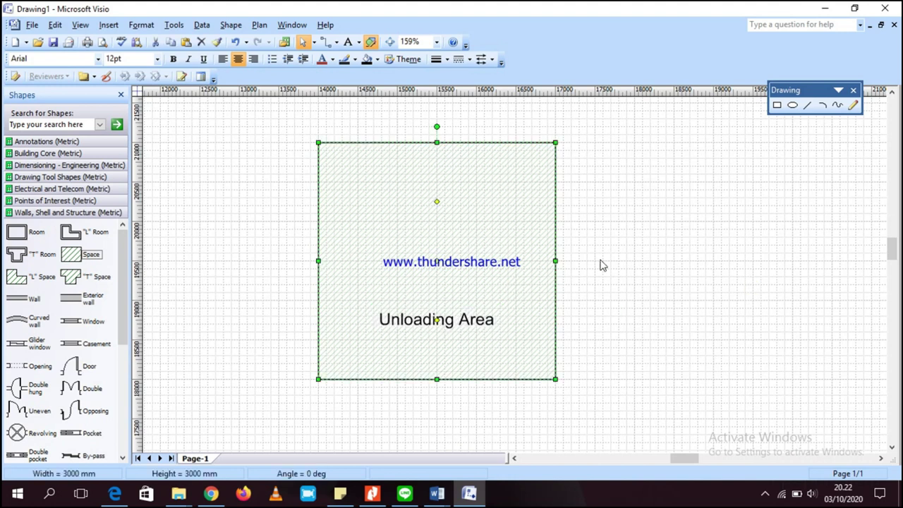
key(Delete)
scroll(591, 241, down, 2)
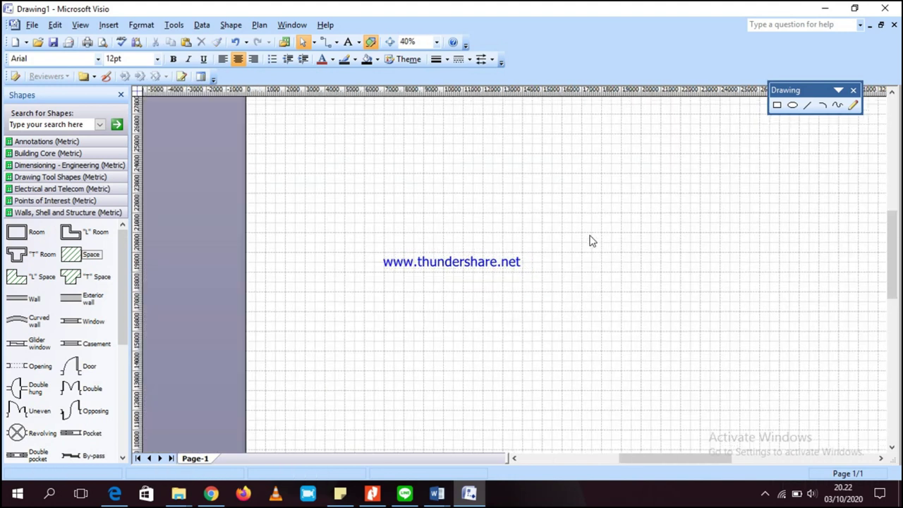
scroll(591, 243, down, 1)
drag(681, 455, 702, 455)
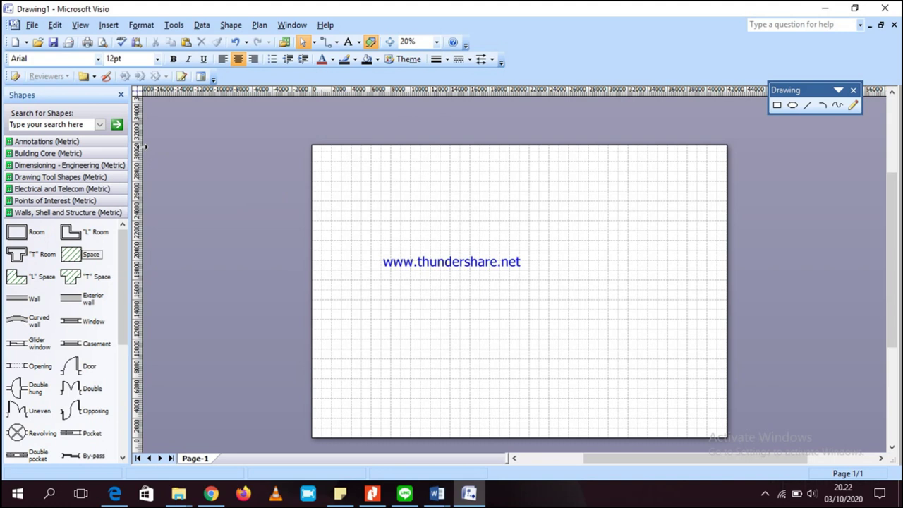
Step: Place a Door about 4000 mm wide right of the page's centre and delete it
scroll(67, 290, down, 1)
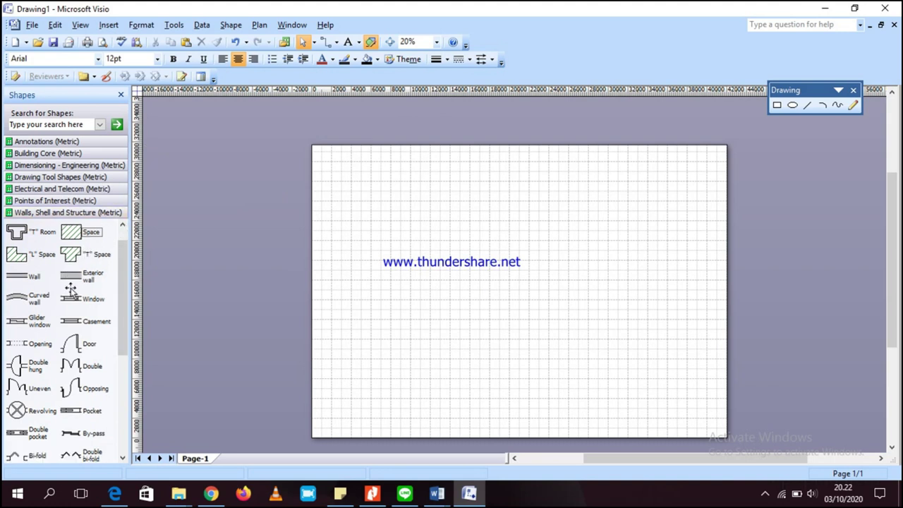
drag(90, 344, 568, 278)
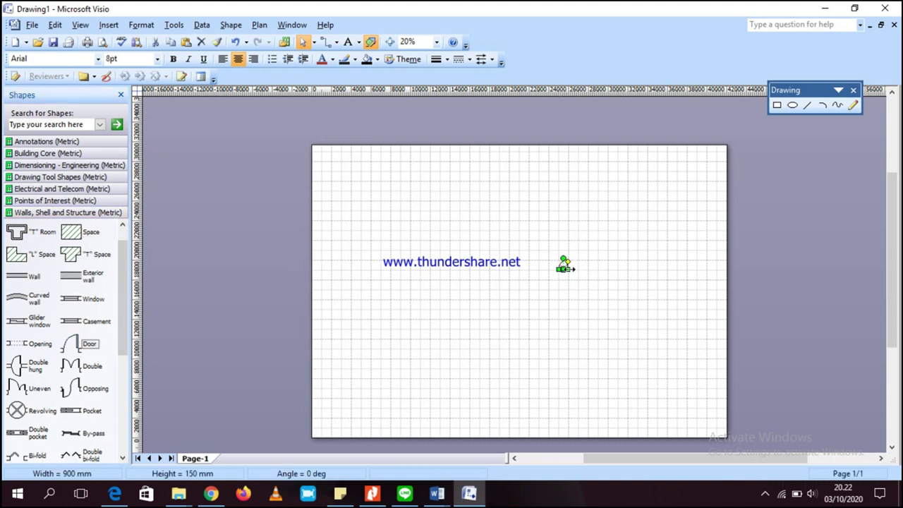
click(644, 284)
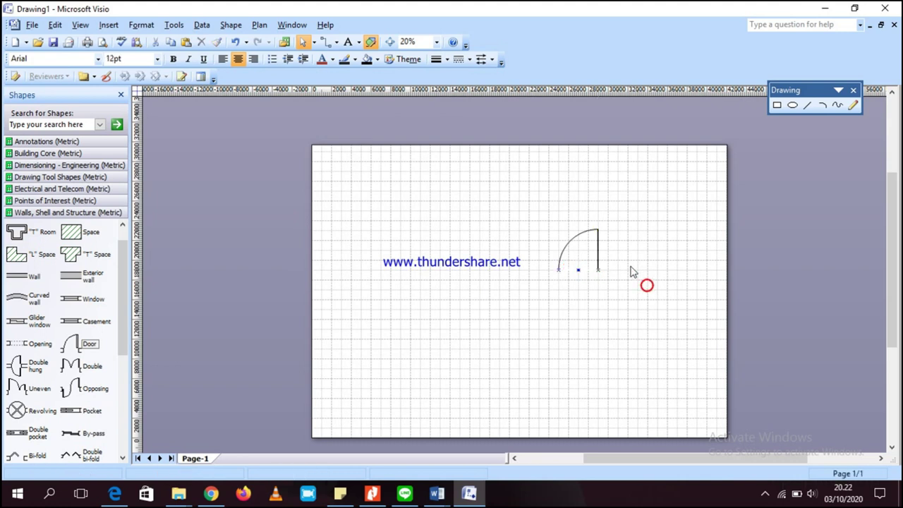
drag(512, 198, 687, 316)
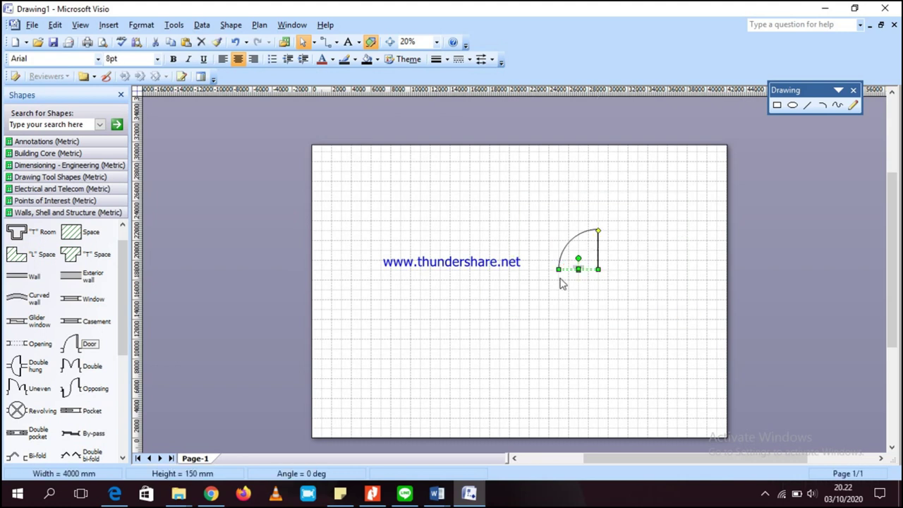
key(Delete)
Step: Open the Furniture (Metric) stencil from the Building Plan category of Maps and Floor Plans and look through its shapes
scroll(70, 375, down, 3)
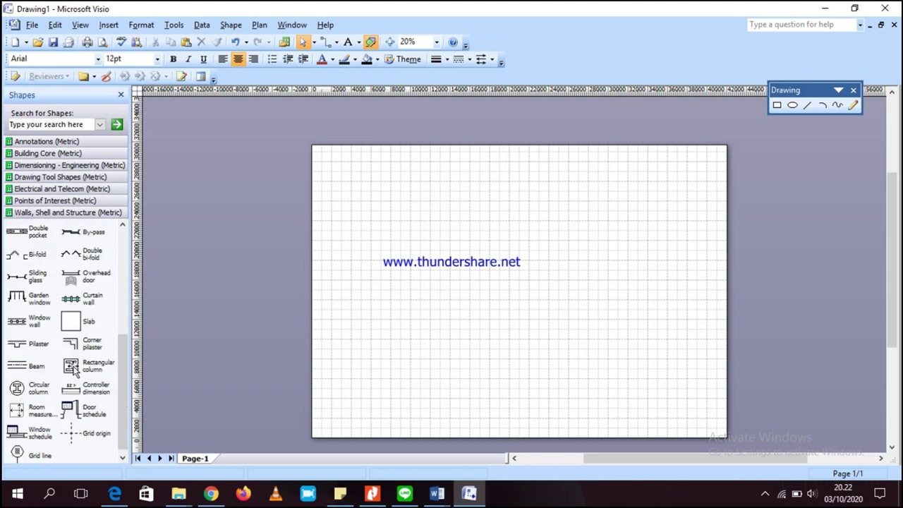
scroll(88, 341, down, 1)
scroll(88, 341, up, 5)
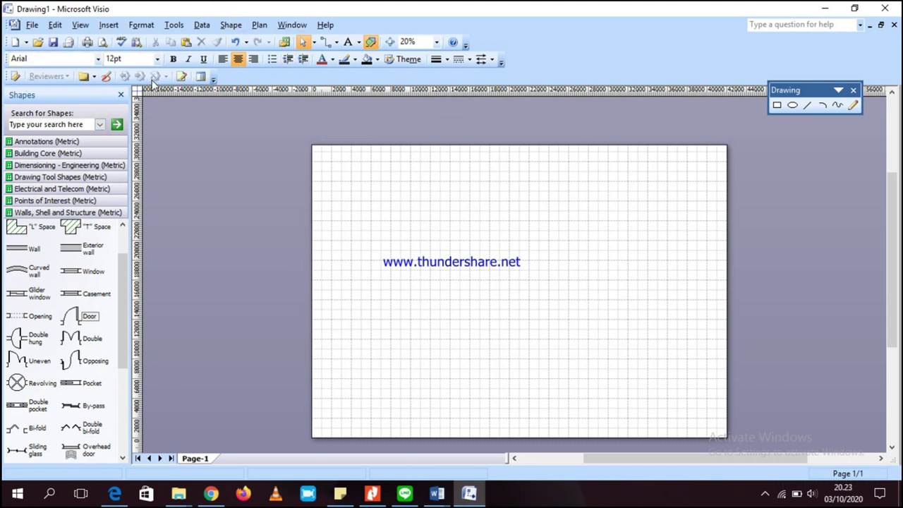
click(33, 26)
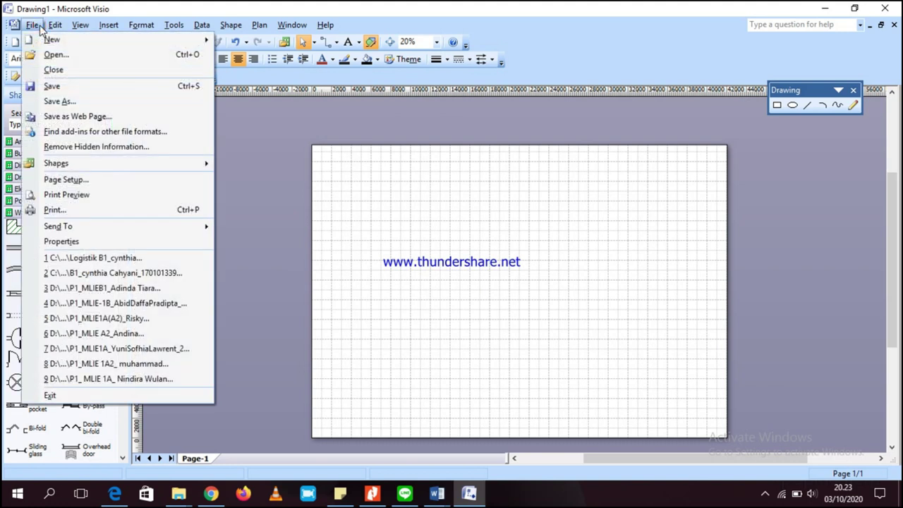
mouse_move(58, 164)
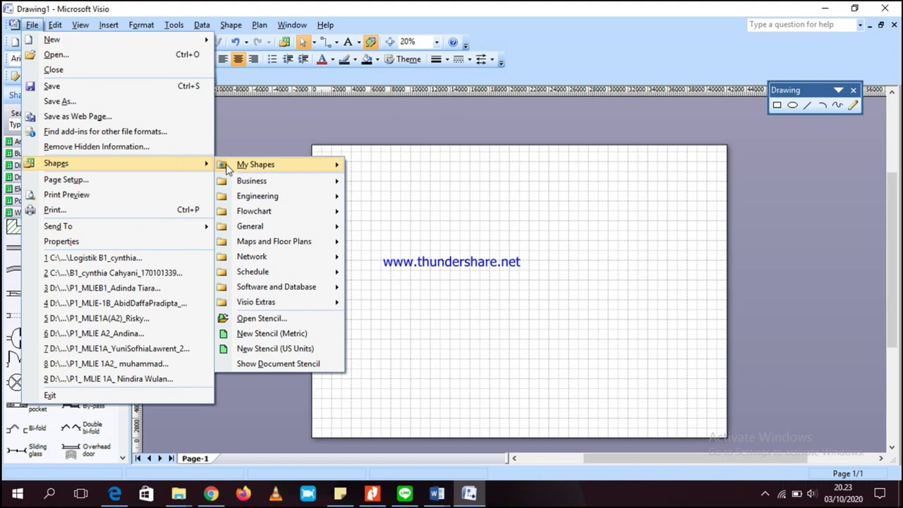
mouse_move(307, 246)
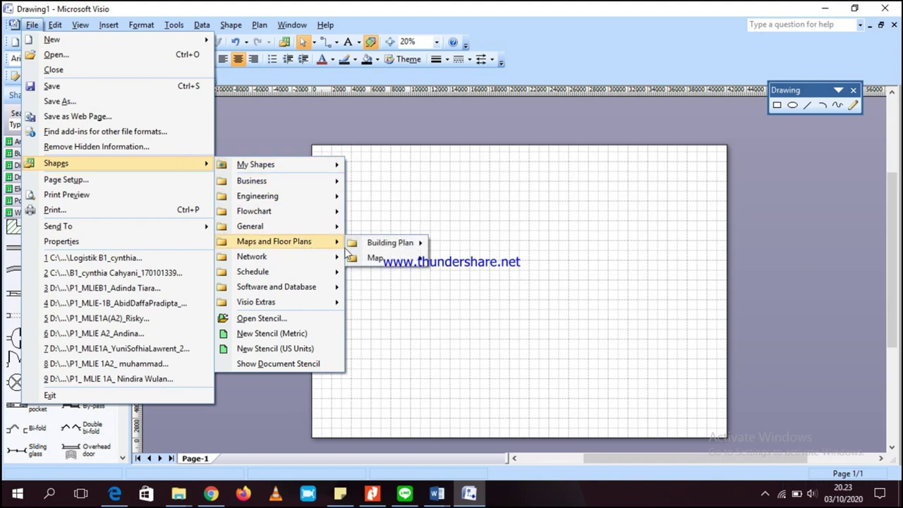
mouse_move(395, 251)
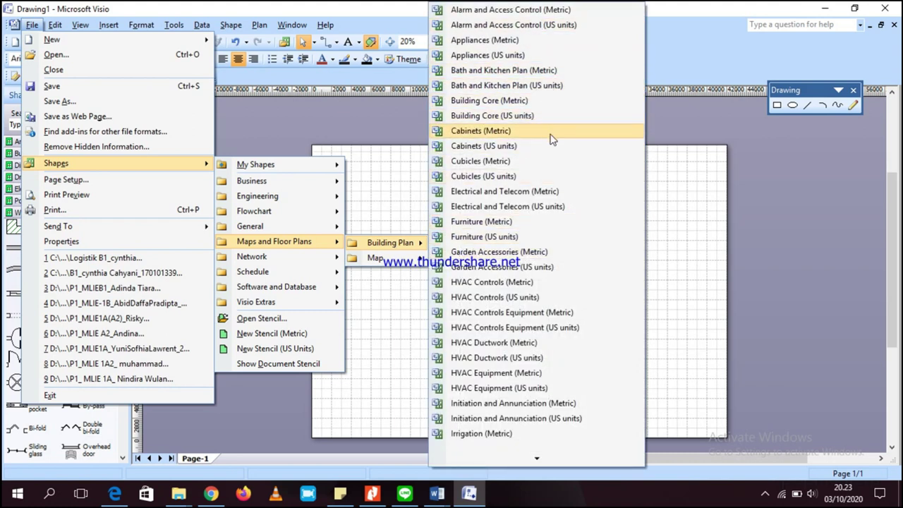
click(558, 221)
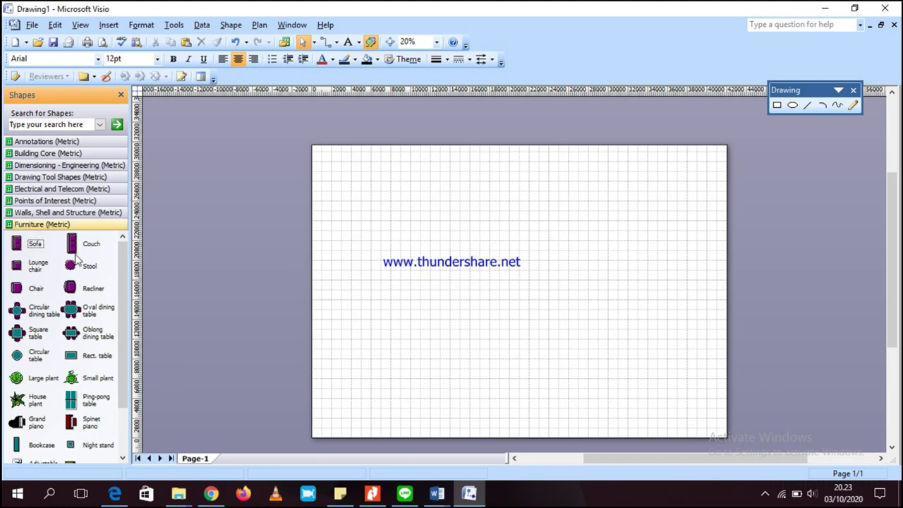
scroll(90, 255, down, 1)
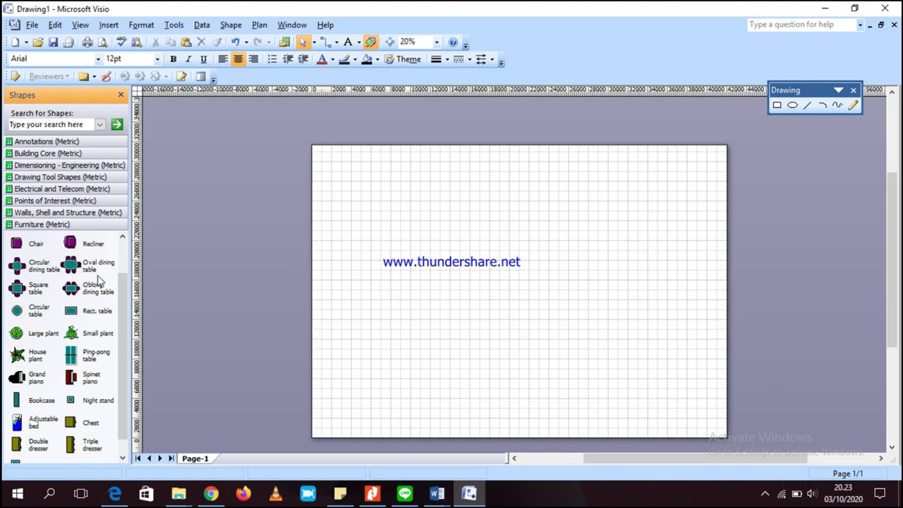
scroll(100, 280, down, 1)
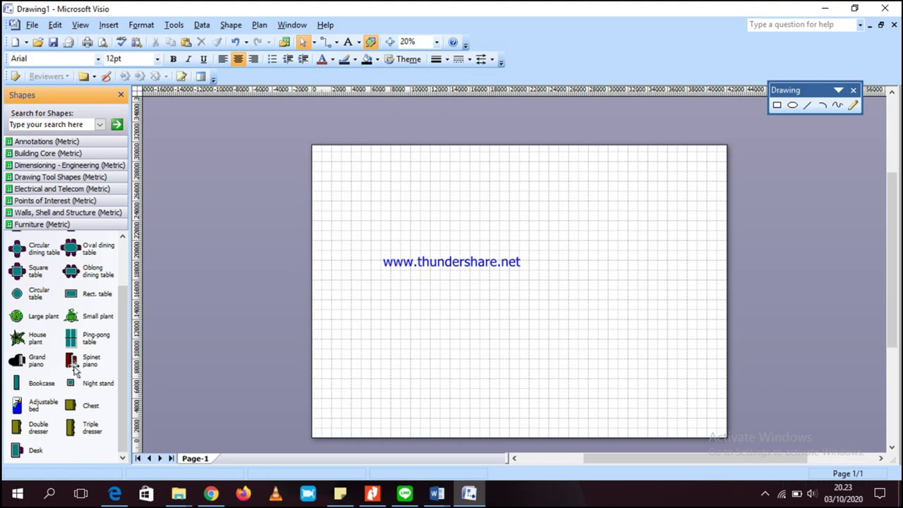
scroll(74, 345, up, 3)
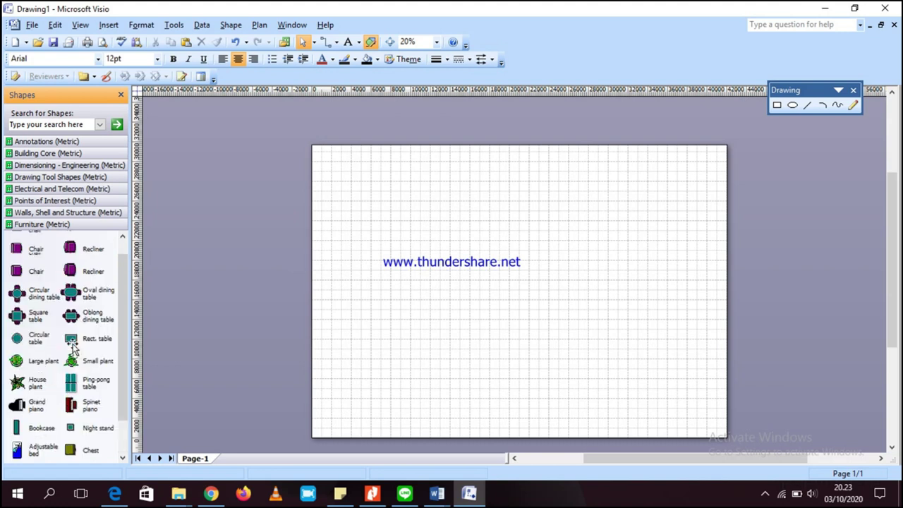
scroll(77, 349, down, 3)
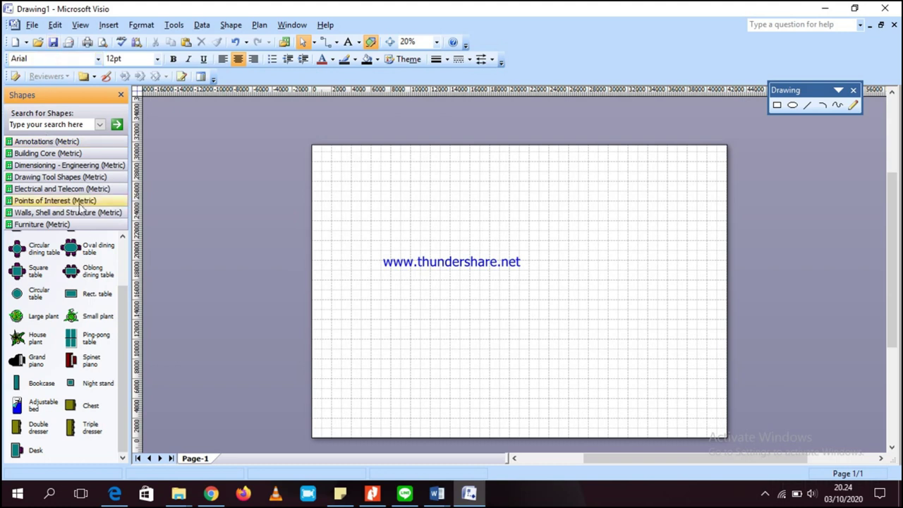
Step: Open the Office Accessories (Metric) stencil from the Building Plan category and close it again
click(31, 25)
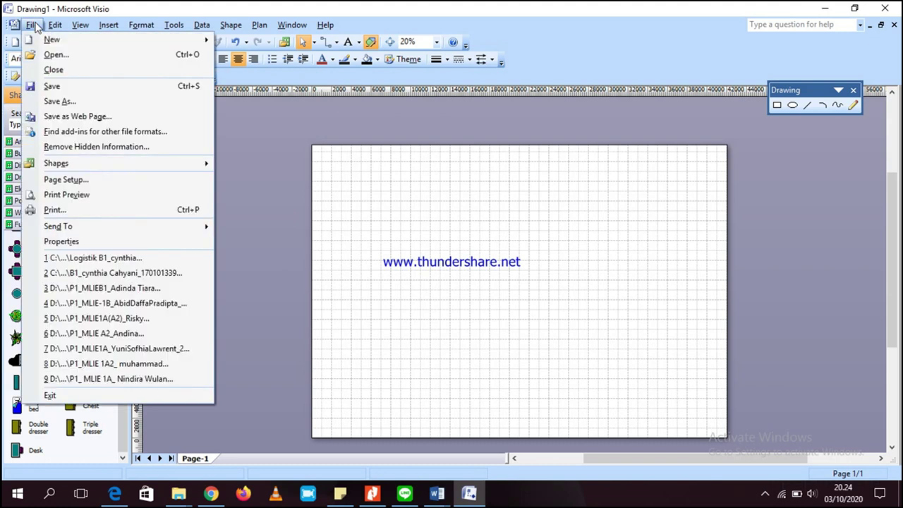
mouse_move(107, 173)
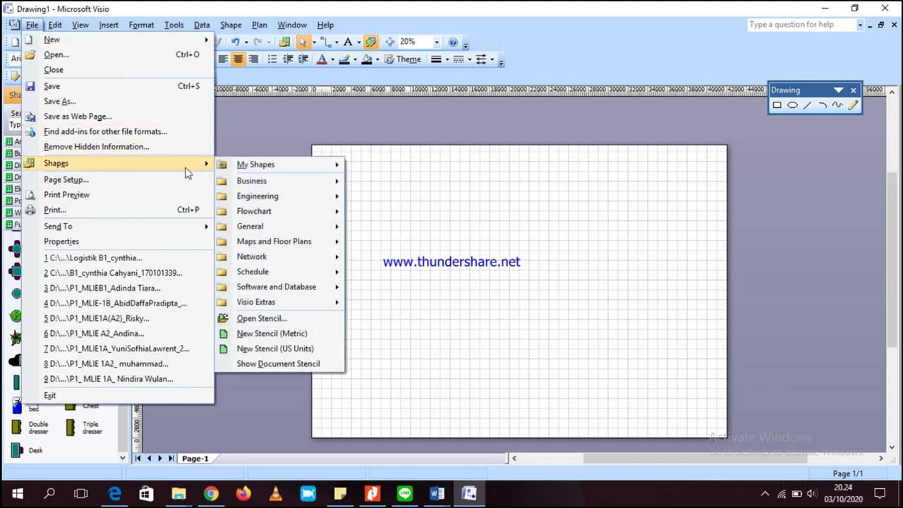
mouse_move(308, 244)
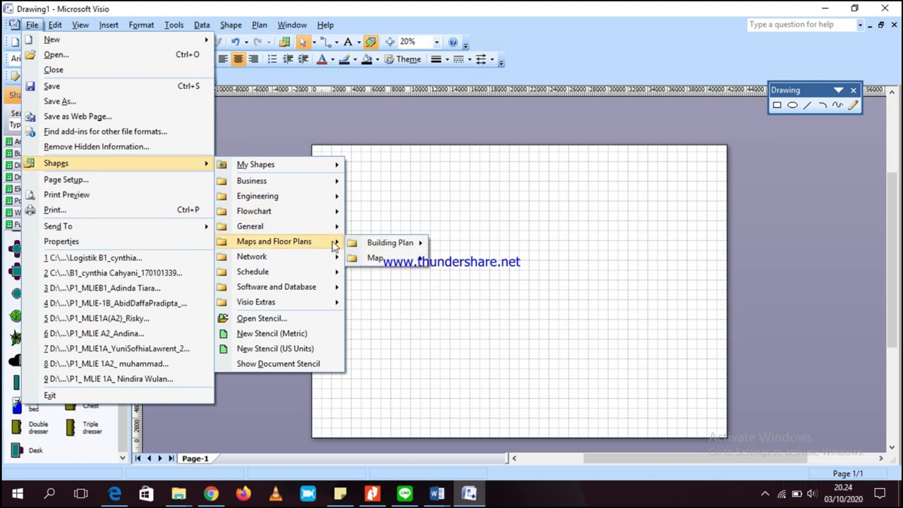
mouse_move(352, 244)
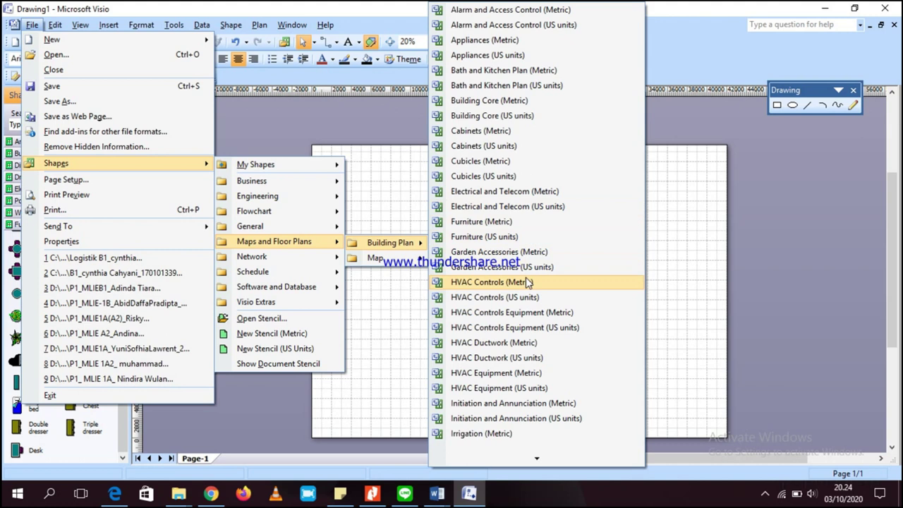
mouse_move(534, 457)
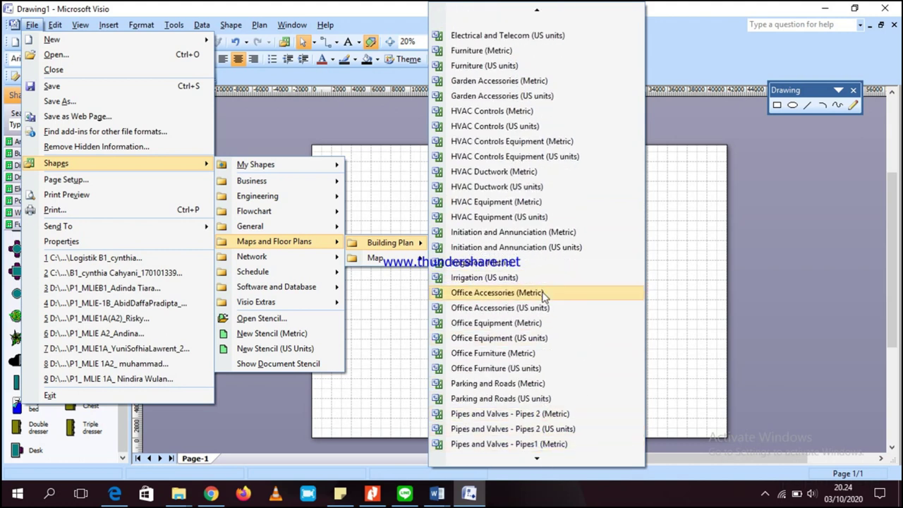
click(542, 293)
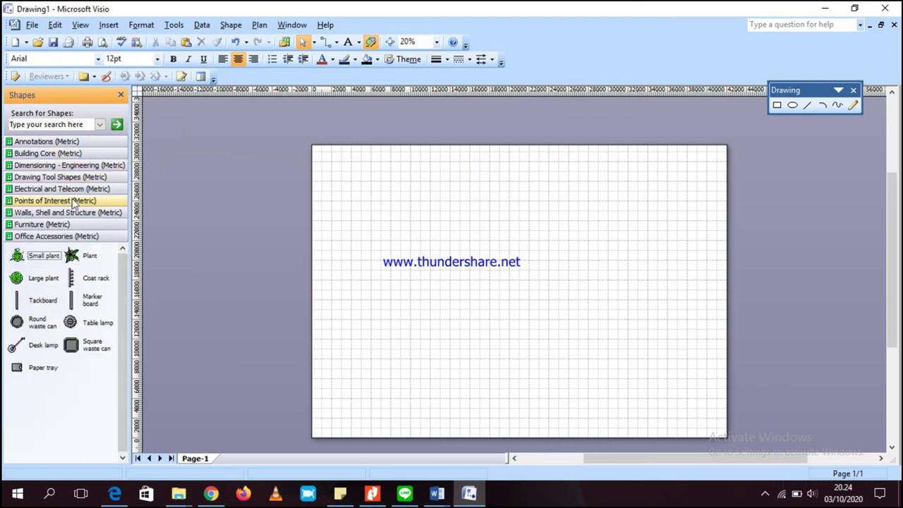
right_click(85, 238)
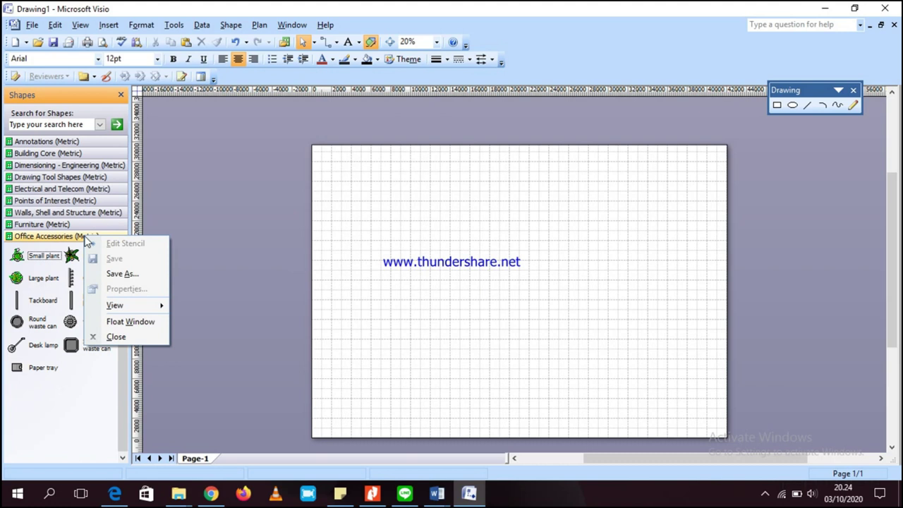
click(112, 336)
Step: Open the Shop Floor - Storage and Distribution (Metric) stencil from the Building Plan category
click(35, 26)
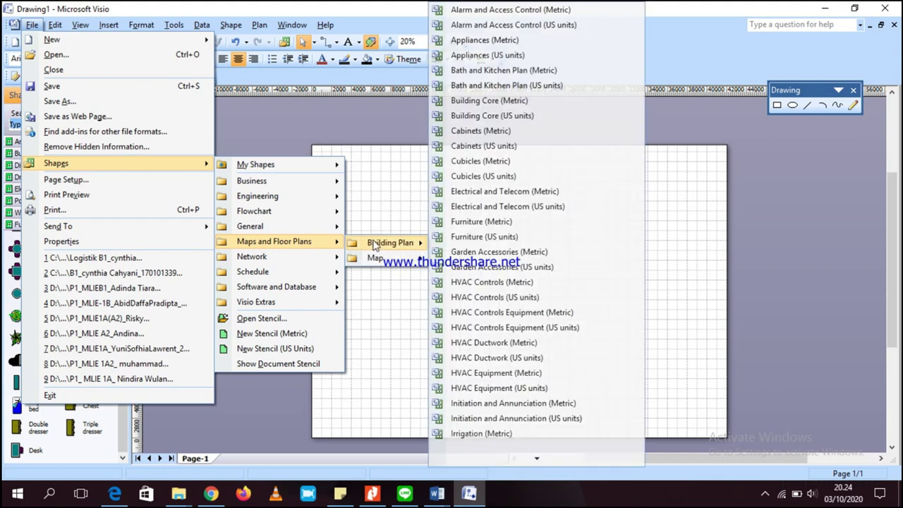
mouse_move(532, 459)
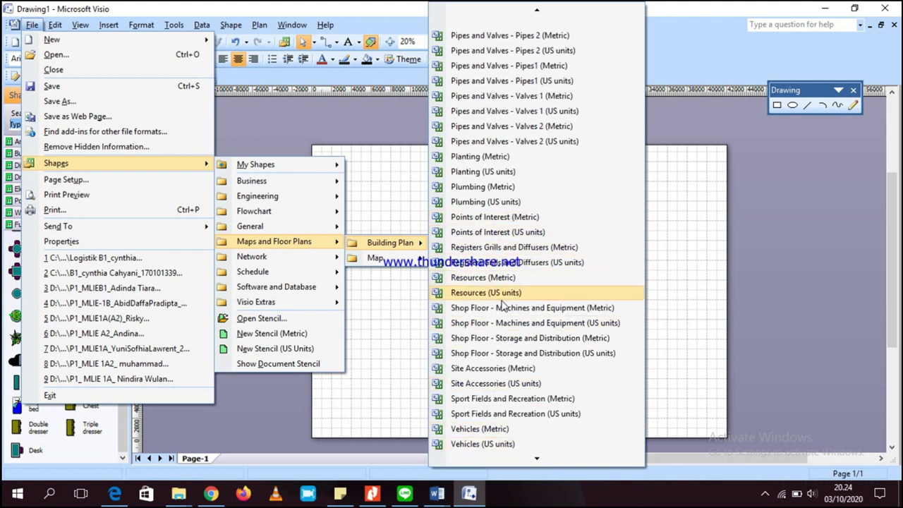
click(509, 341)
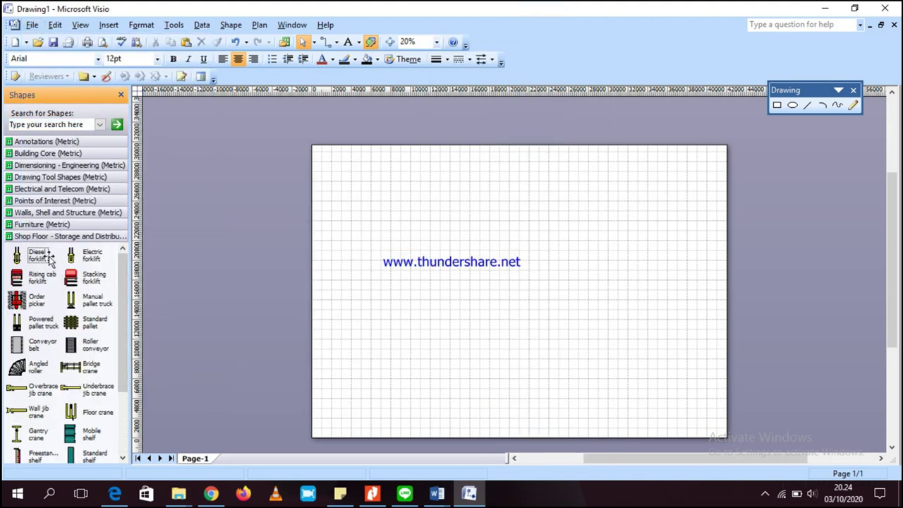
Step: Place a Diesel forklift in the upper-left part of the page and a Manual pallet truck near the page's centre
mouse_move(41, 255)
mouse_down()
mouse_move(258, 254)
mouse_move(426, 222)
mouse_move(430, 259)
mouse_move(440, 256)
mouse_up()
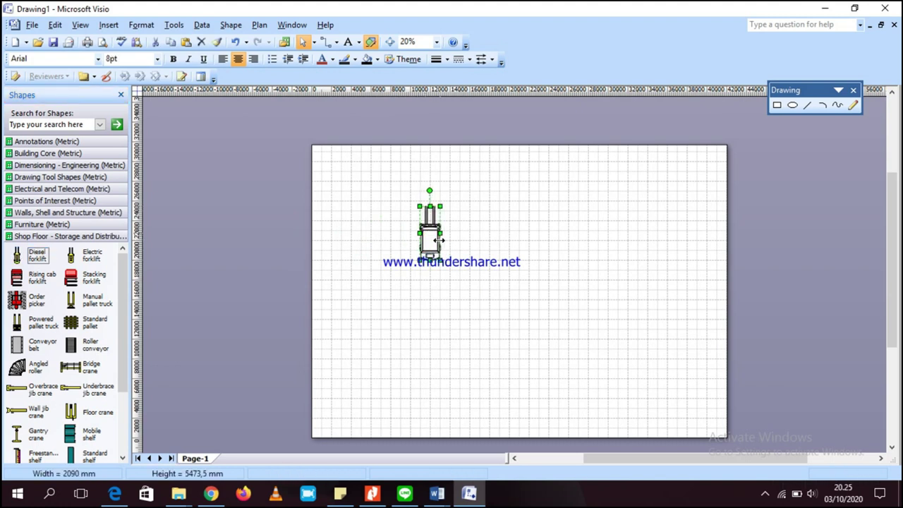
click(474, 244)
click(437, 237)
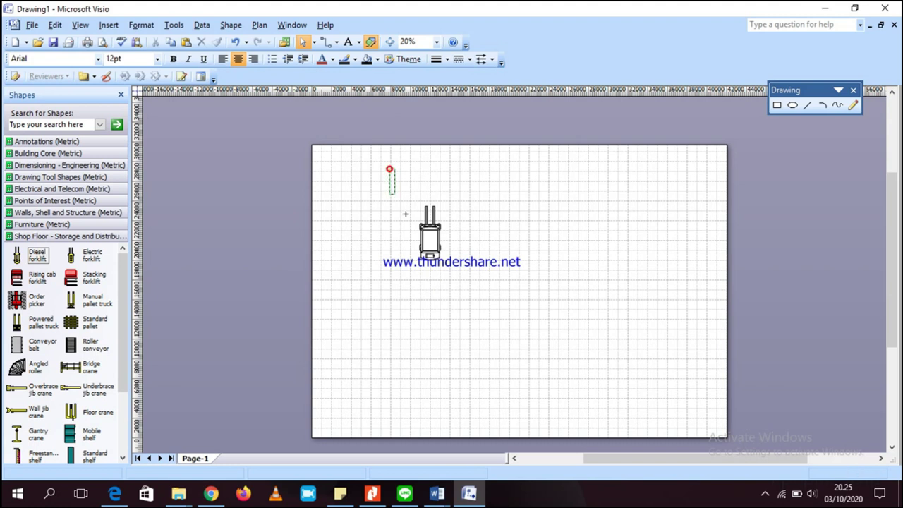
drag(71, 300, 523, 265)
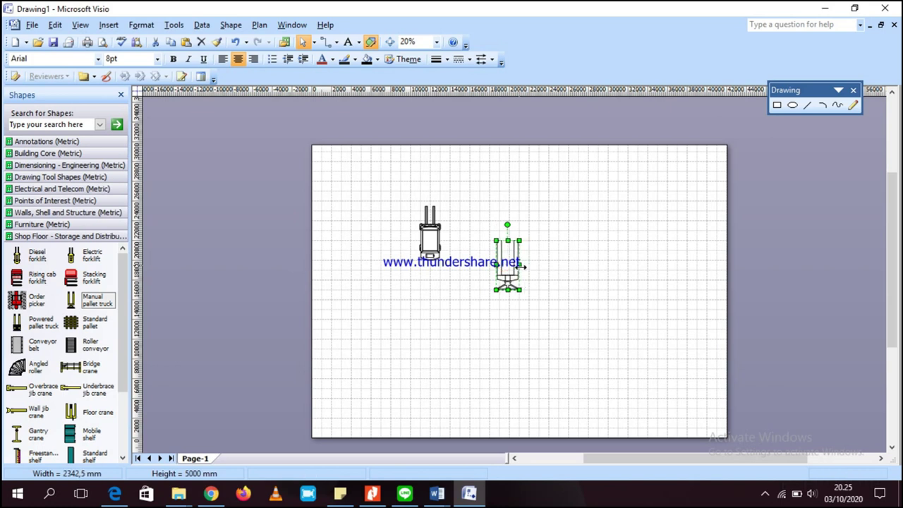
click(532, 264)
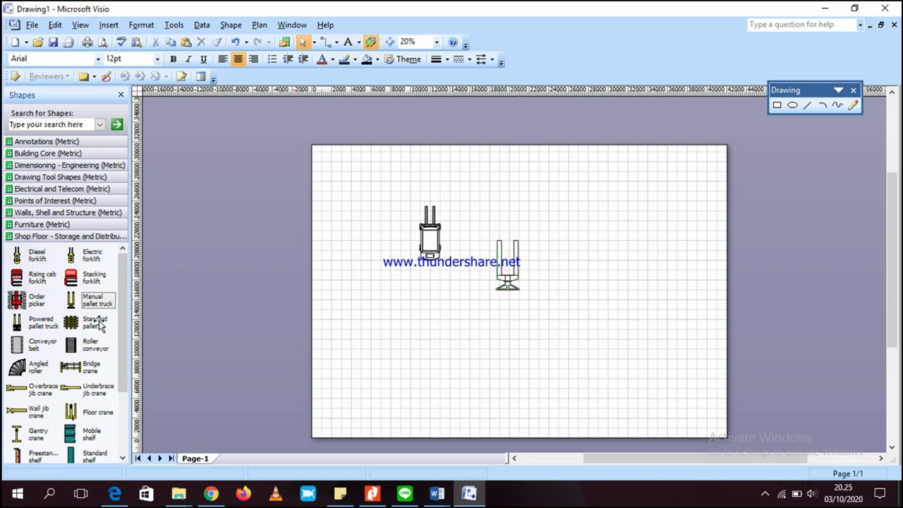
Step: Place a Rack section below the forklift and a Conveyor belt to the right of the pallet truck
scroll(99, 325, down, 3)
drag(72, 384, 418, 387)
scroll(423, 317, down, 2)
scroll(99, 344, up, 3)
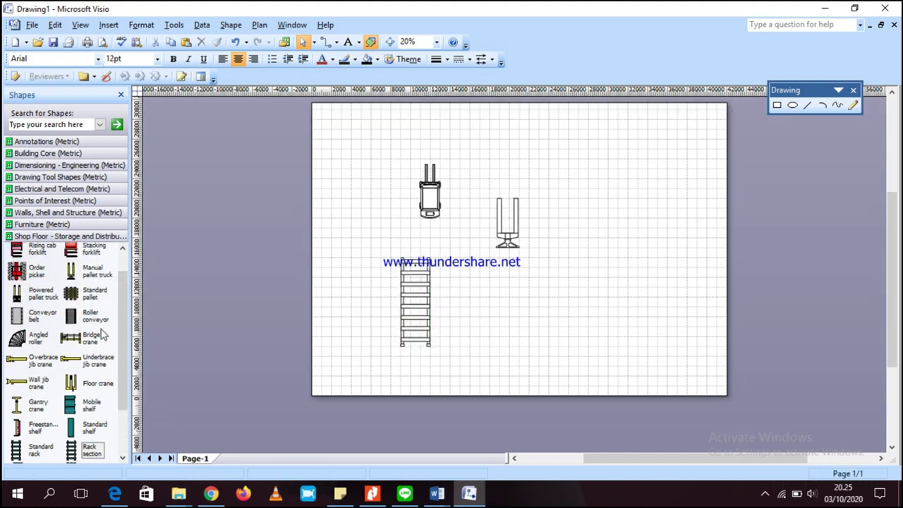
drag(17, 338, 633, 240)
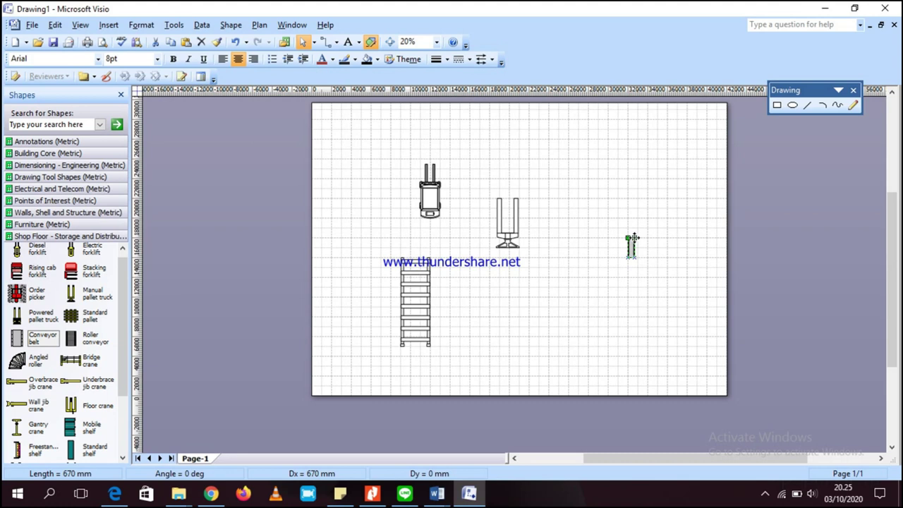
scroll(634, 238, up, 3)
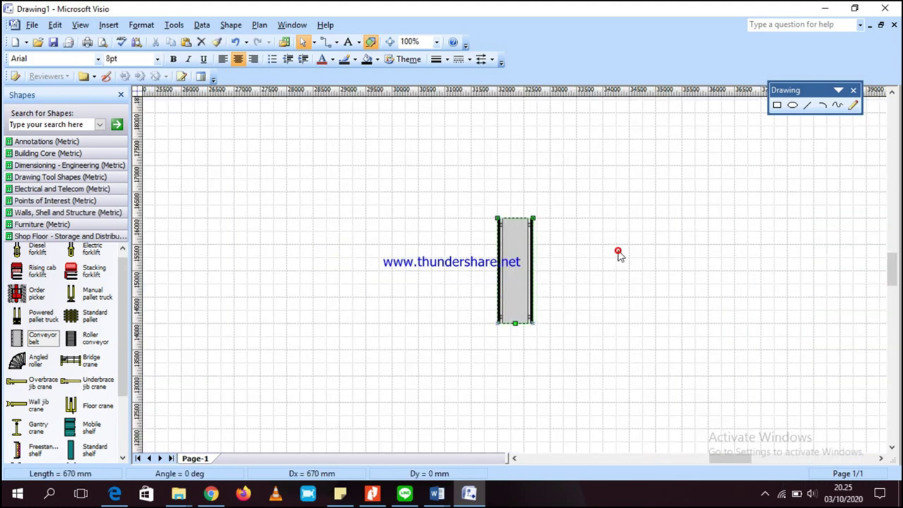
scroll(619, 252, down, 3)
click(217, 307)
Step: Place a Roller conveyor below the pallet truck and reshape it to about 4243 mm long at -45 degrees
drag(88, 341, 539, 331)
drag(541, 299, 572, 253)
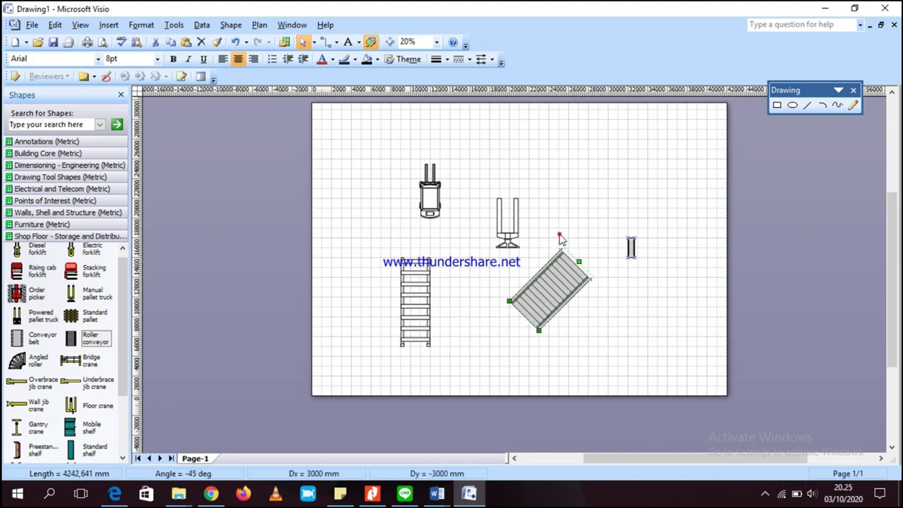
click(484, 242)
Step: Delete all the storage and distribution shapes from the page
drag(341, 136, 682, 383)
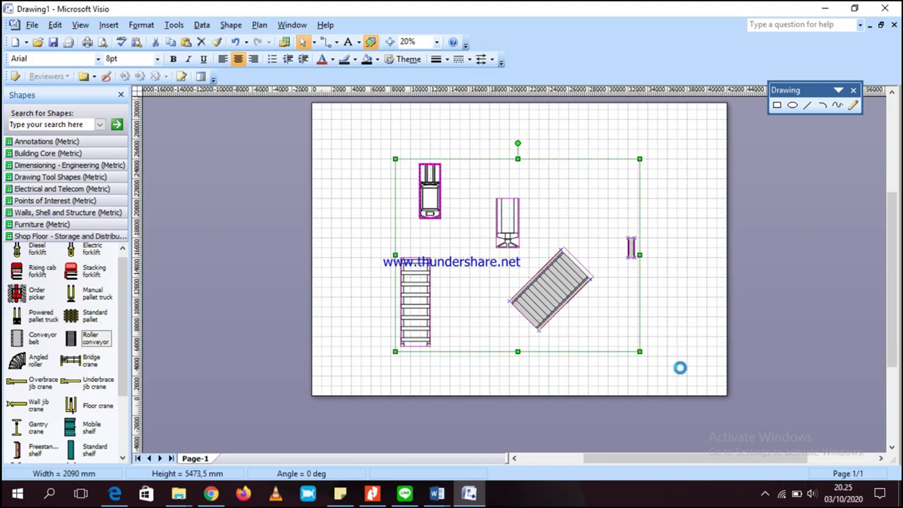
key(Delete)
scroll(105, 380, down, 4)
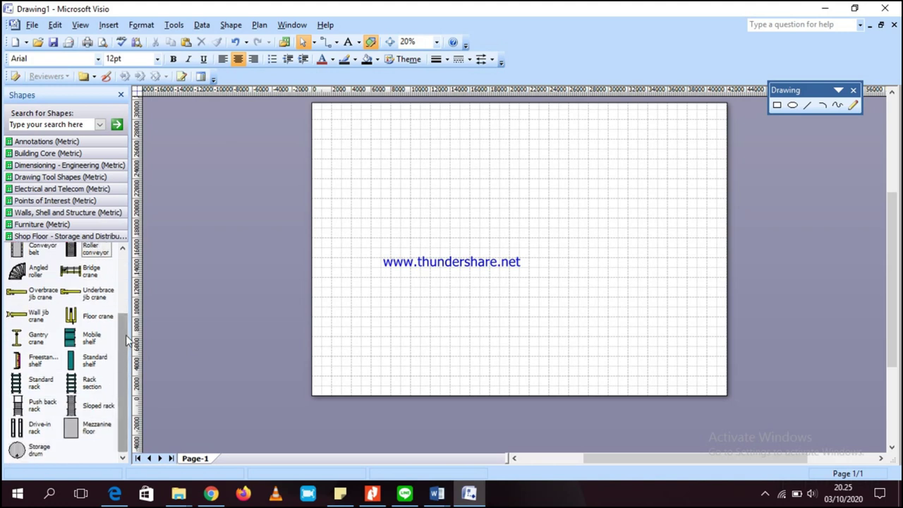
scroll(127, 340, up, 4)
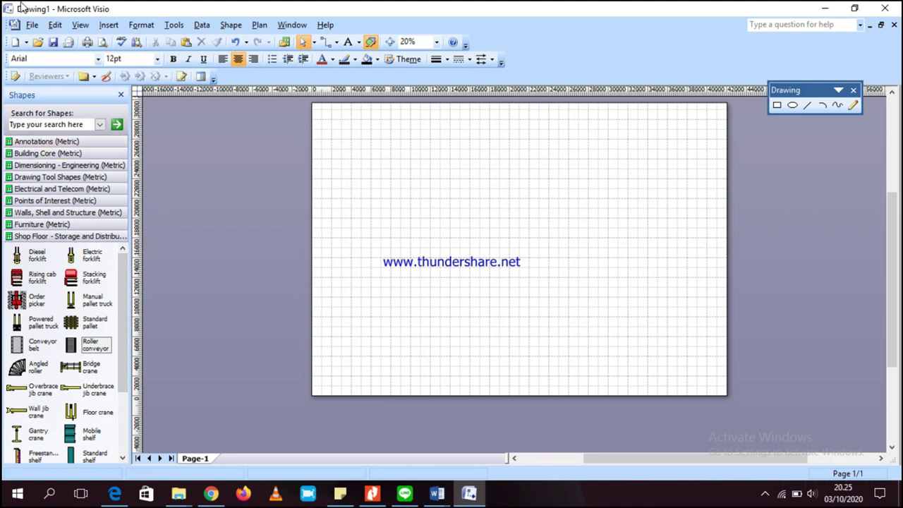
Step: Open the Shop Floor - Machines and Equipment (Metric) stencil from the Building Plan shapes
click(32, 24)
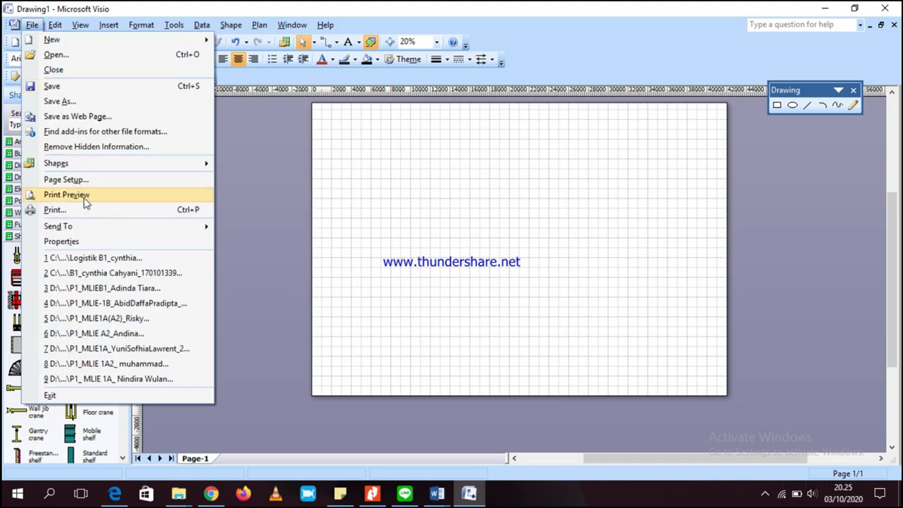
mouse_move(91, 166)
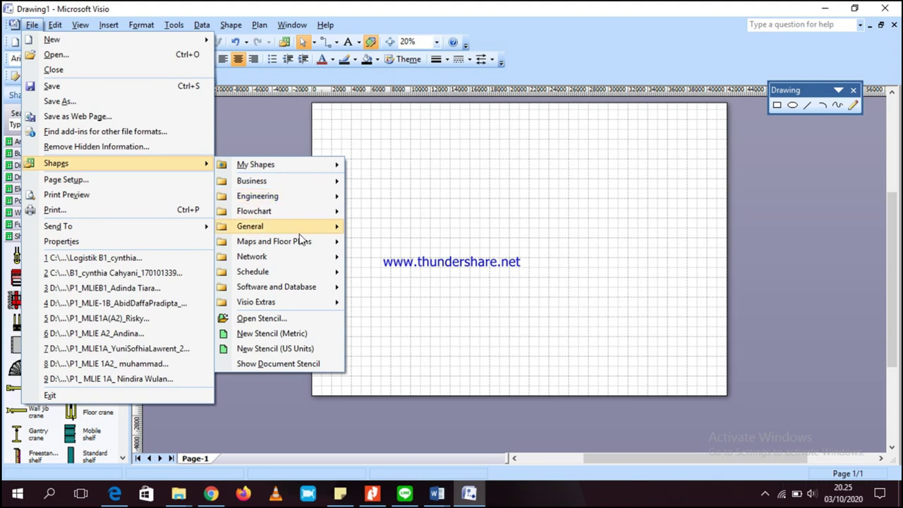
mouse_move(301, 240)
mouse_move(361, 248)
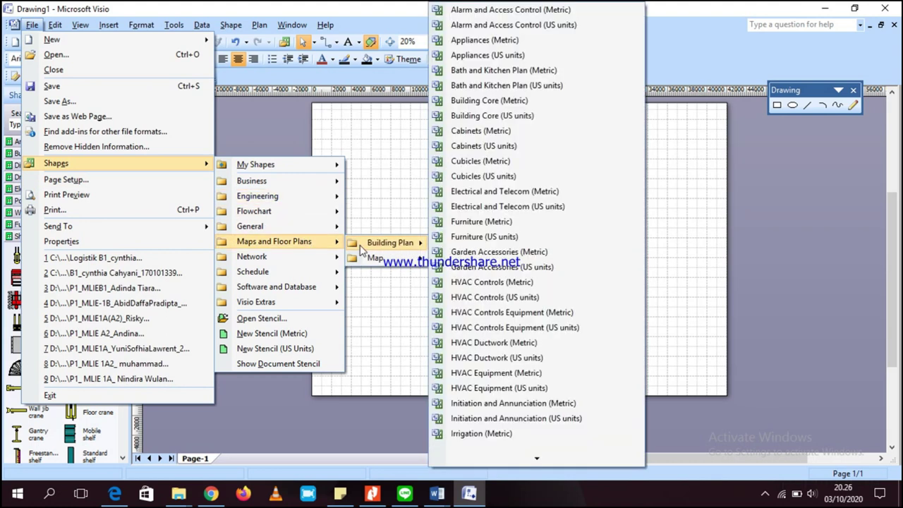
mouse_move(541, 460)
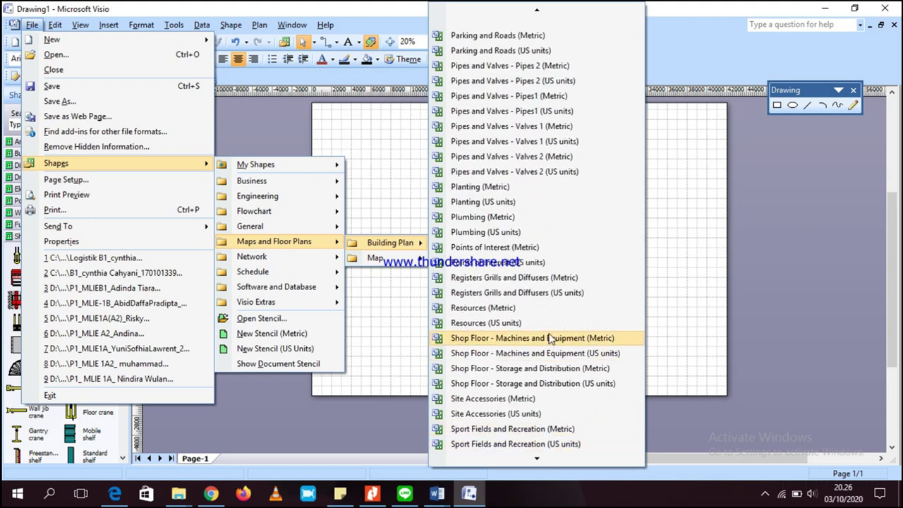
click(551, 339)
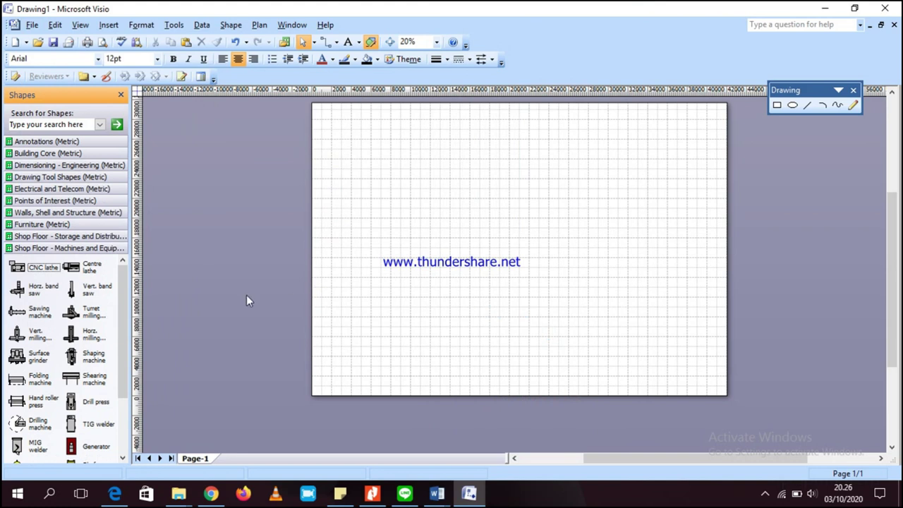
Step: Place a Fire extinguisher in the left half of the page and enlarge it to about 1200 mm wide by 3350 mm high
scroll(60, 305, down, 2)
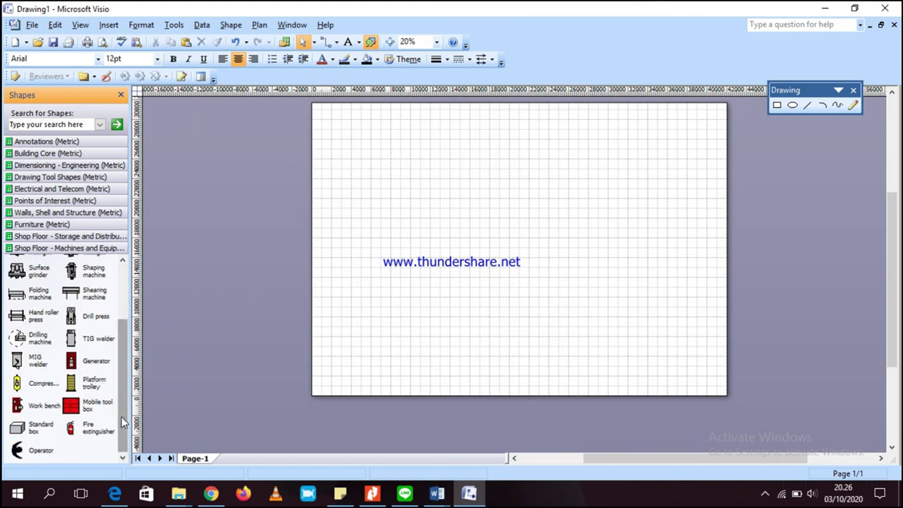
drag(94, 430, 430, 240)
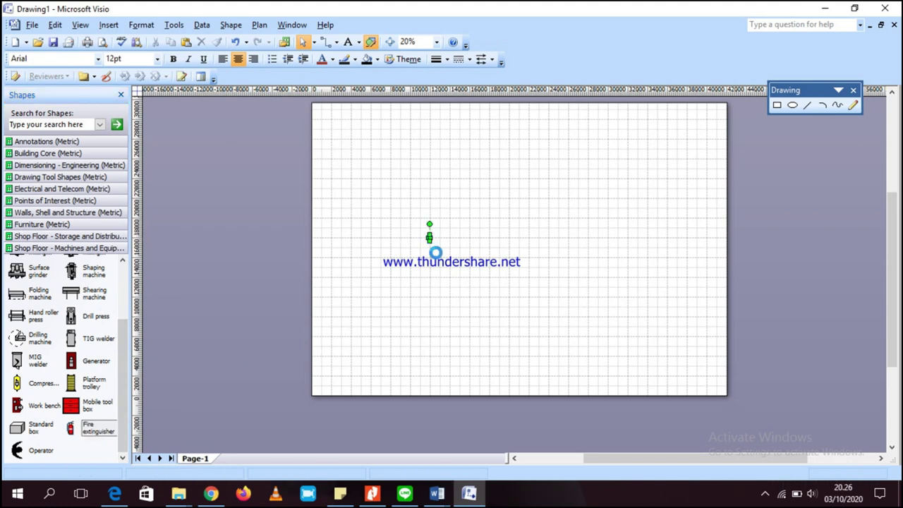
scroll(428, 237, up, 6)
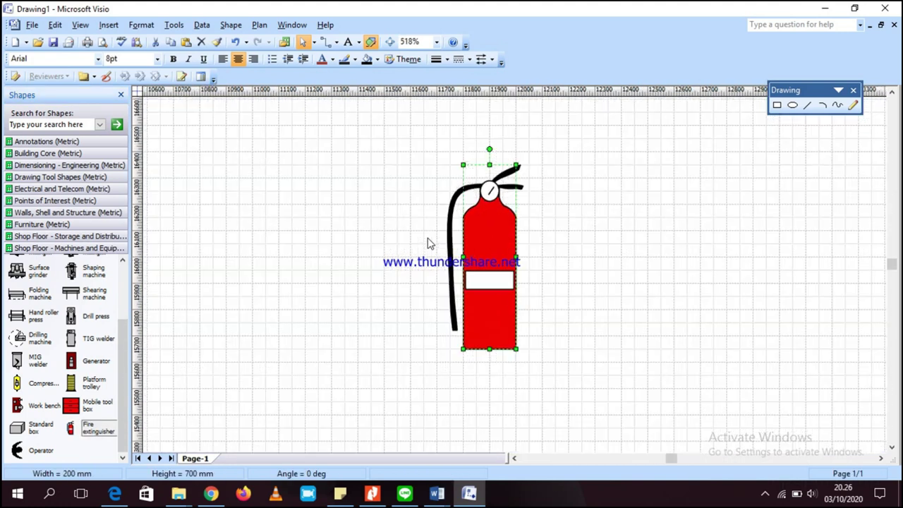
scroll(530, 333, down, 2)
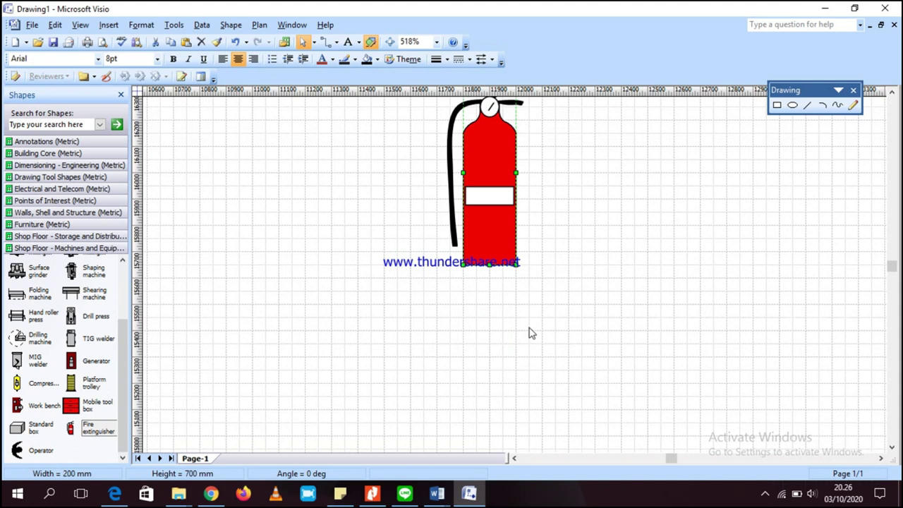
scroll(530, 331, down, 4)
scroll(530, 310, up, 4)
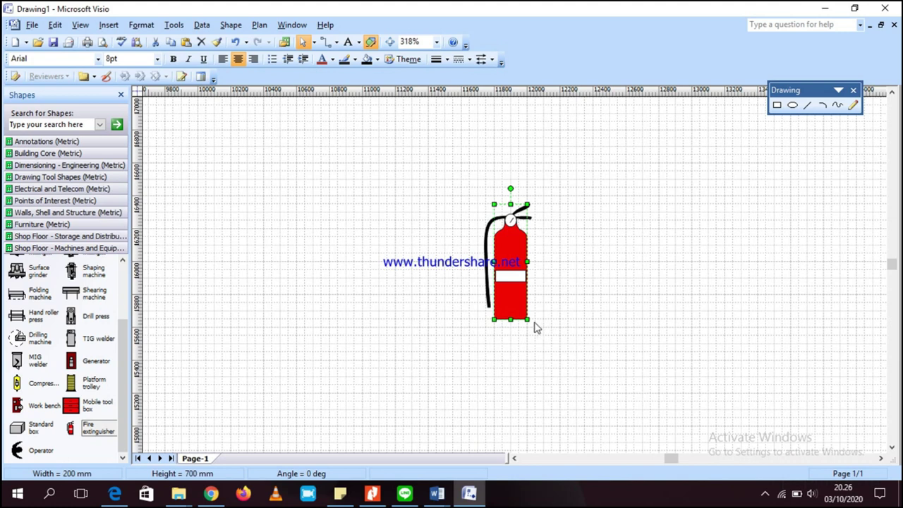
scroll(536, 327, down, 5)
drag(588, 327, 588, 343)
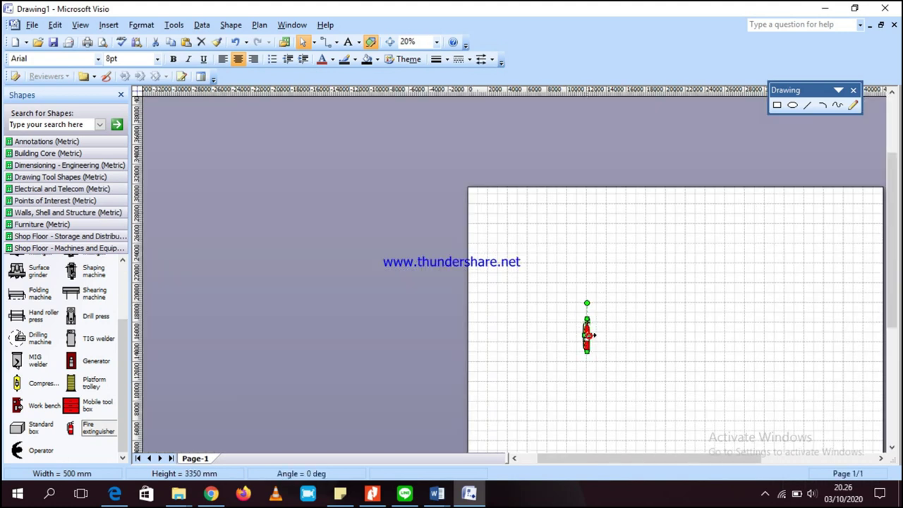
click(575, 292)
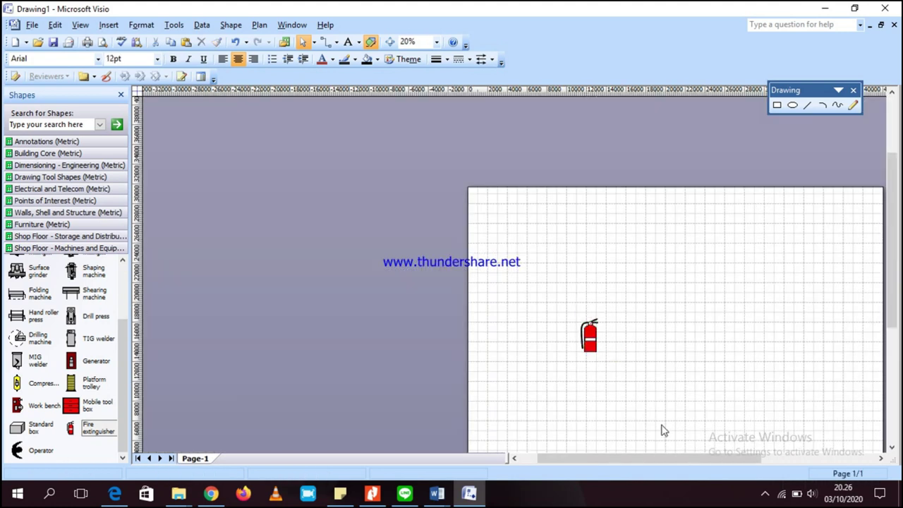
Step: Place a small Room from the Walls, Shell and Structure (Metric) stencil just to the right of the fire extinguisher
drag(639, 460, 698, 478)
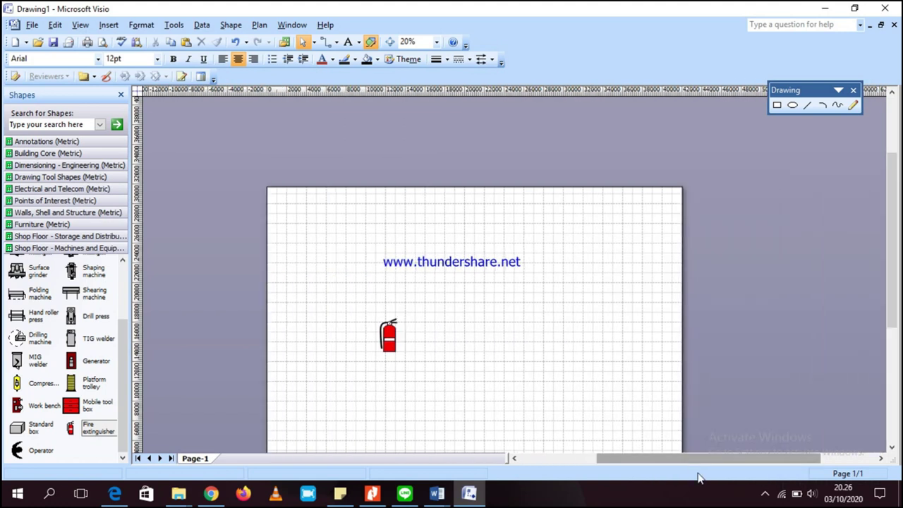
click(49, 212)
drag(34, 240, 475, 352)
click(456, 327)
Step: Shrink the fire extinguisher to about 600 by 1675 mm and move it beside the room's lower-left corner
click(389, 337)
drag(389, 337, 406, 336)
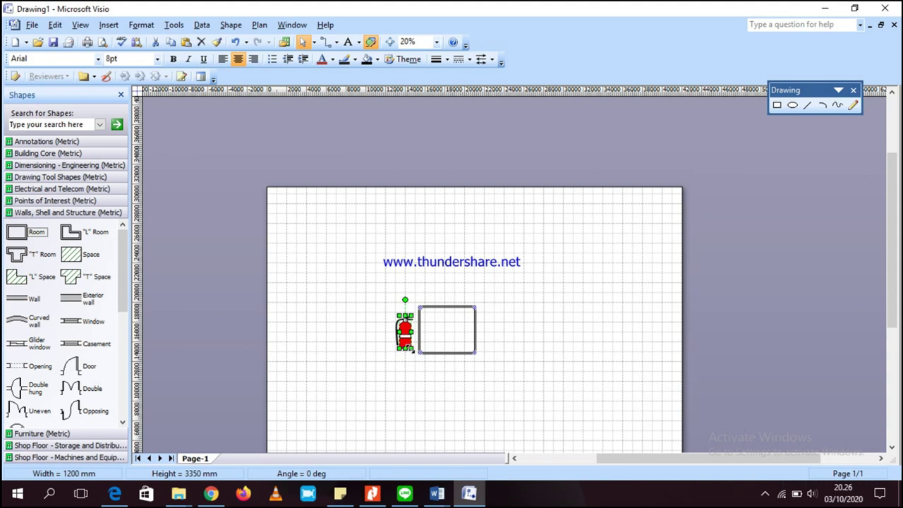
mouse_move(411, 348)
mouse_down()
mouse_move(405, 331)
mouse_move(411, 351)
mouse_move(411, 343)
mouse_up()
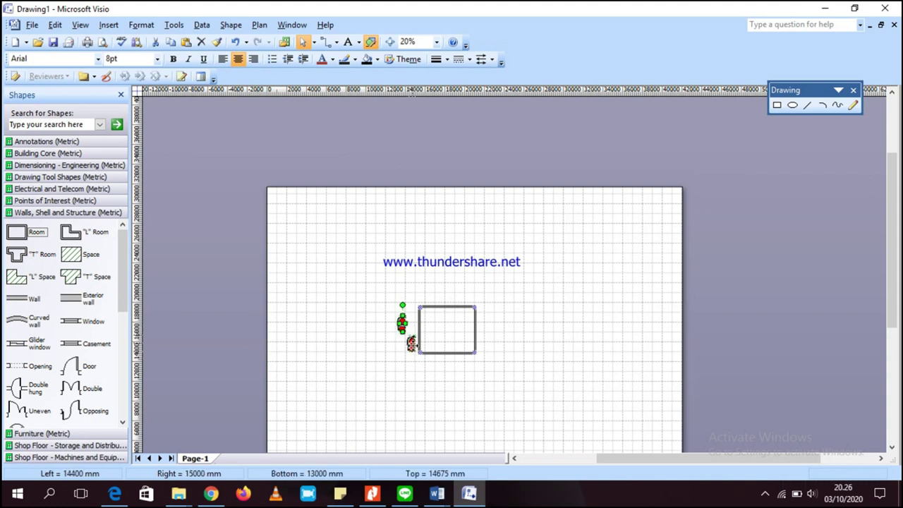
click(495, 338)
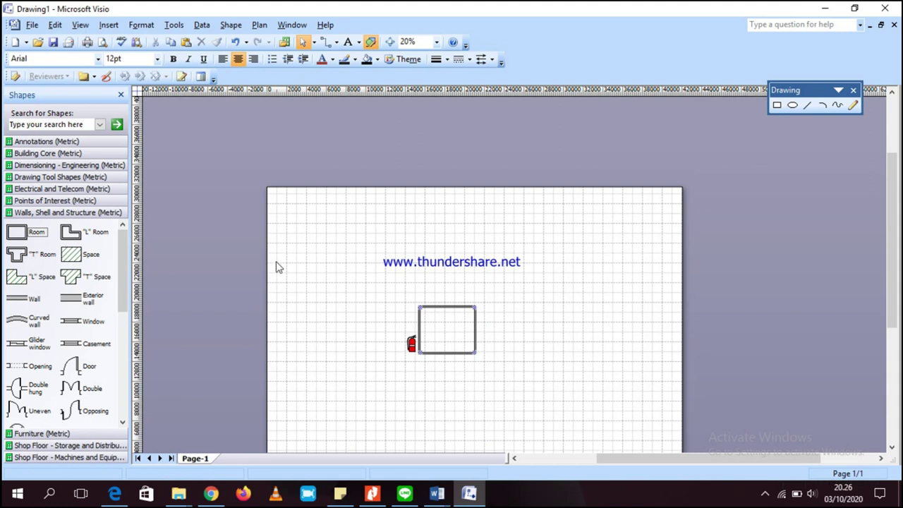
Step: Open the Vehicles (Metric) stencil and browse to its truck and bus shapes
click(31, 25)
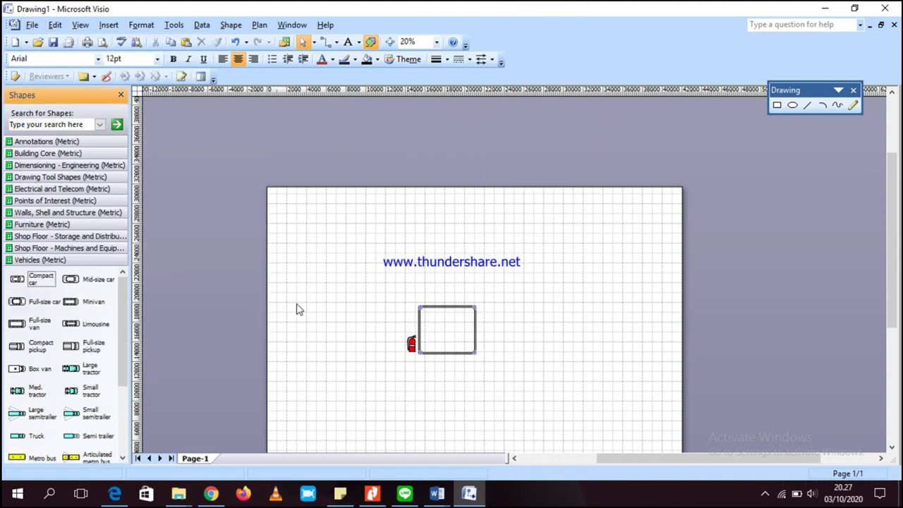
scroll(68, 318, down, 5)
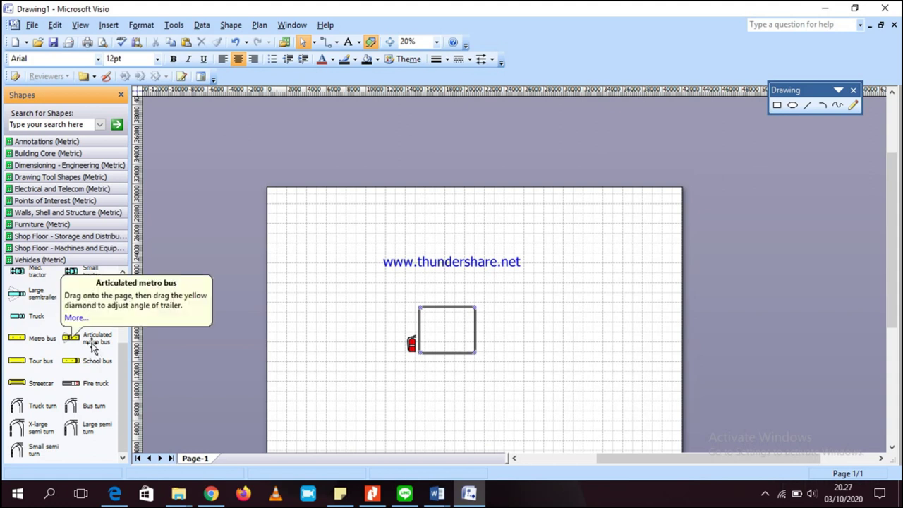
Step: Place two Trucks about 7900 mm long, one above the other, in the page's upper right, and move the room to their rear ends
drag(35, 316, 679, 263)
key(ctrl+c)
key(ctrl+v)
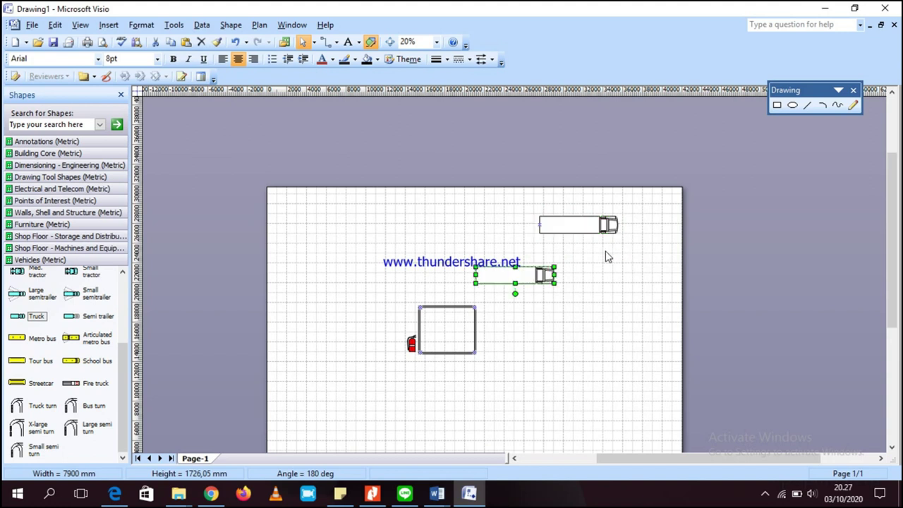
drag(524, 274, 588, 251)
drag(475, 336, 527, 243)
click(486, 213)
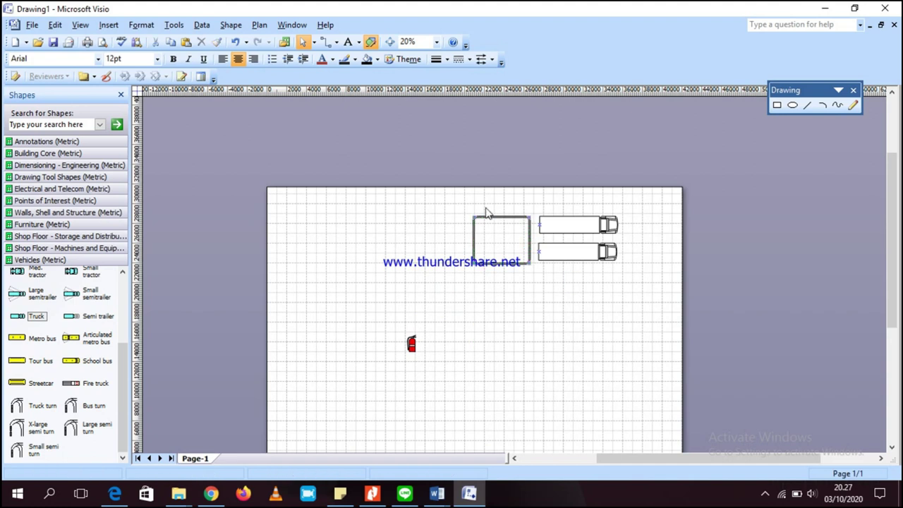
Step: Delete the trucks, the room and the fire extinguisher from the page
drag(447, 210, 681, 302)
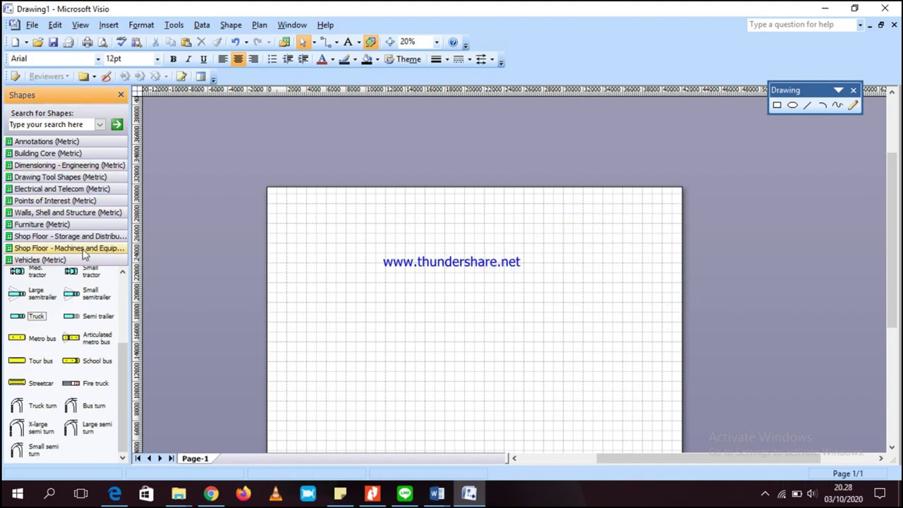
Step: Look through the shapes in the open stencils, from Shop Floor - Machines and Equipment up to Drawing Tool Shapes
click(84, 248)
click(84, 236)
click(83, 225)
click(83, 212)
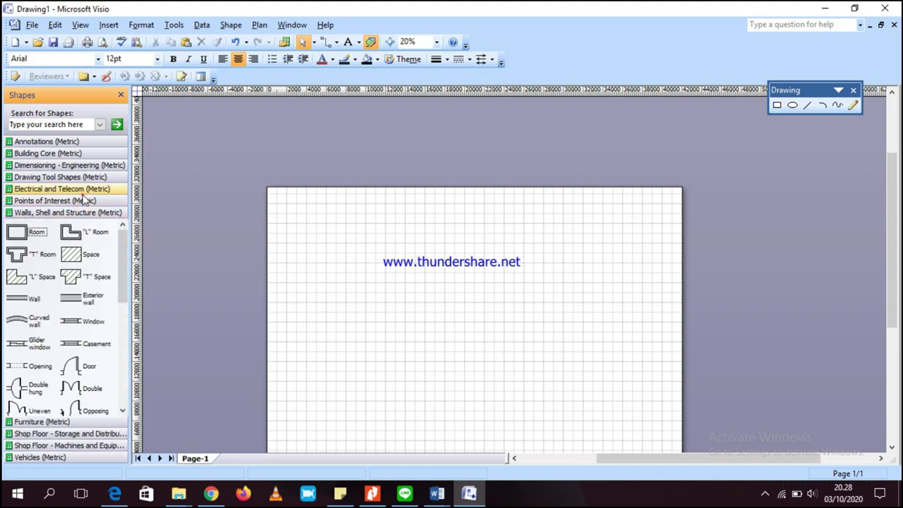
click(83, 188)
click(83, 176)
click(88, 395)
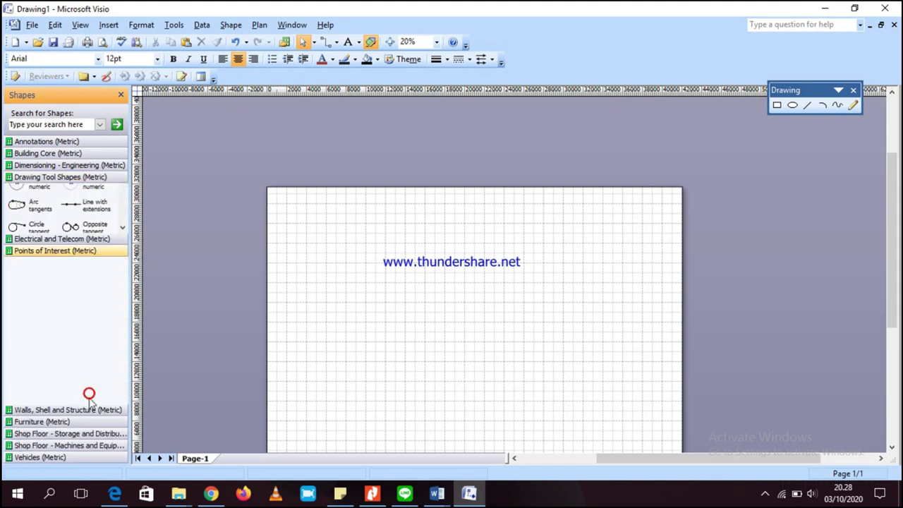
Step: Place a Room from the Walls, Shell and Structure (Metric) stencil, about 27100 by 22583 mm, in the left part of the page
click(89, 408)
scroll(414, 334, down, 1)
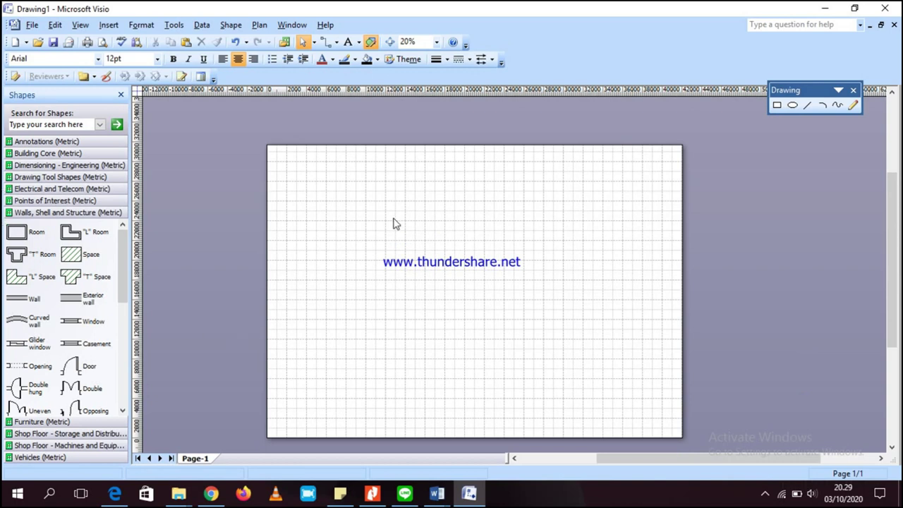
click(37, 235)
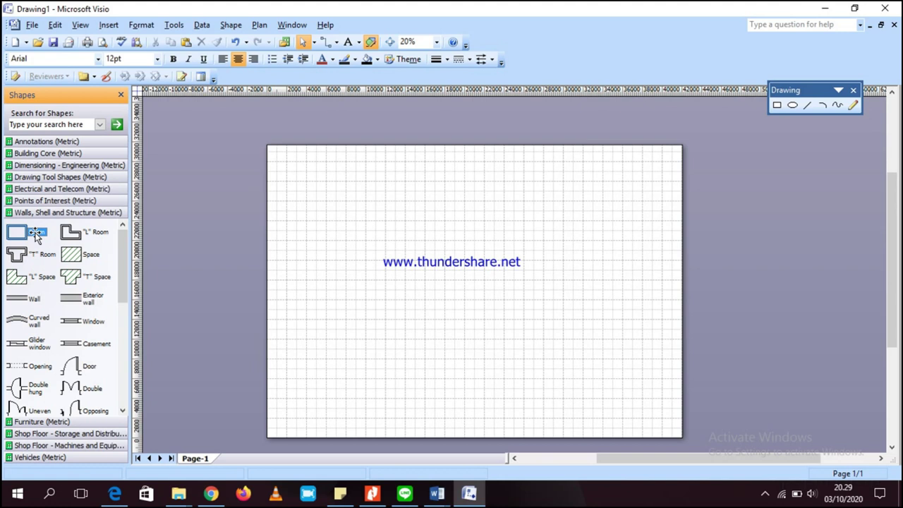
drag(37, 235, 549, 384)
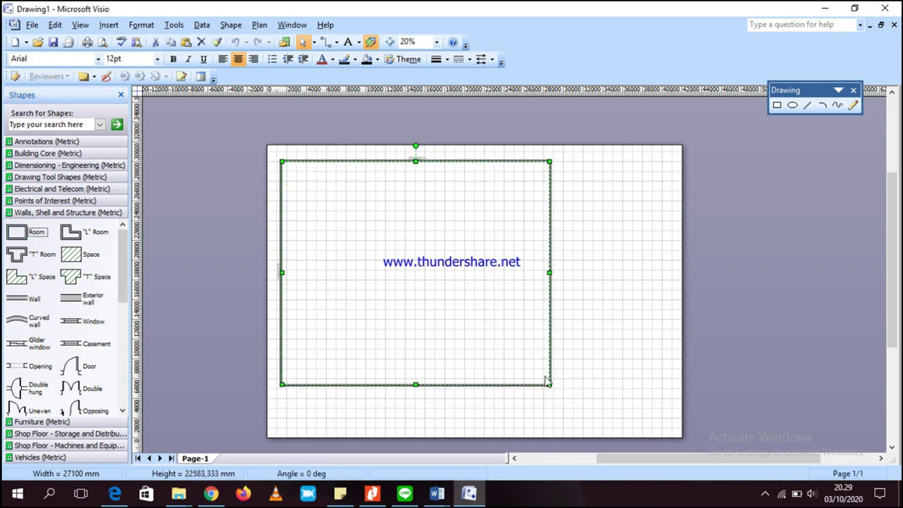
Step: Check the width and length in the room's shape data and leave them as they are
right_click(553, 318)
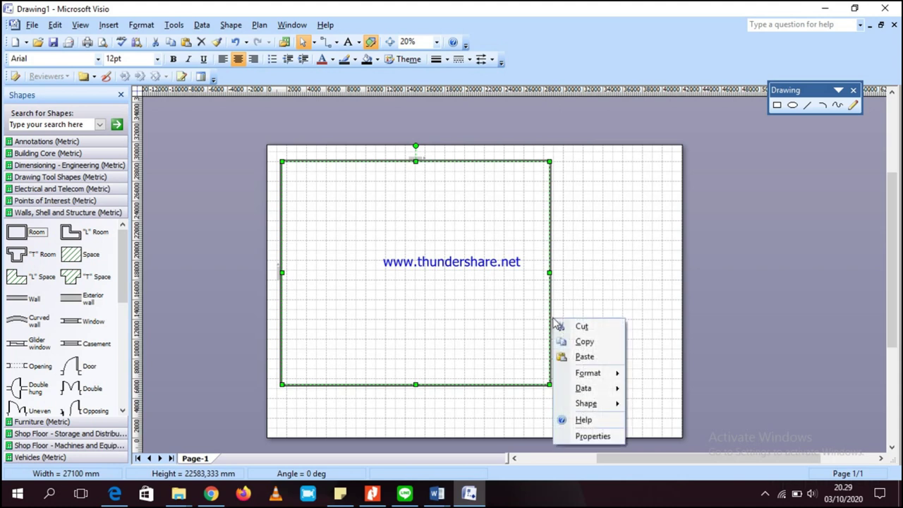
mouse_move(601, 392)
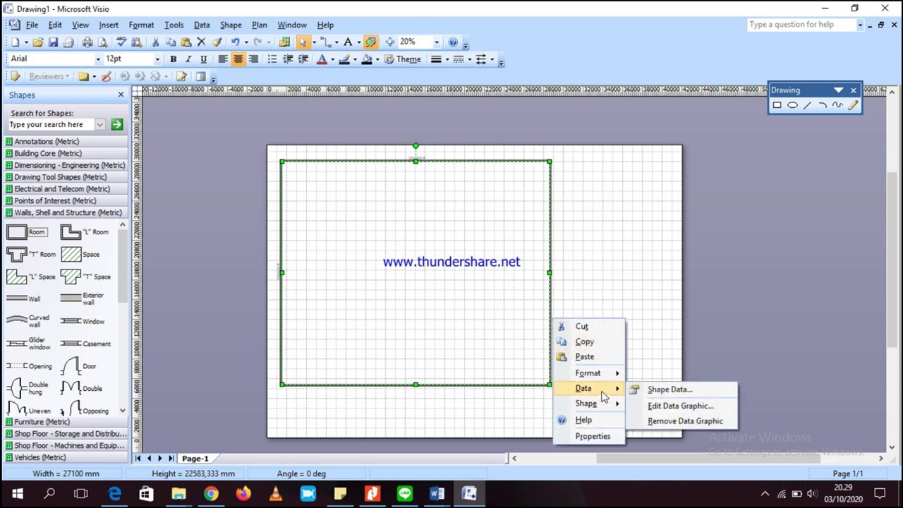
click(667, 389)
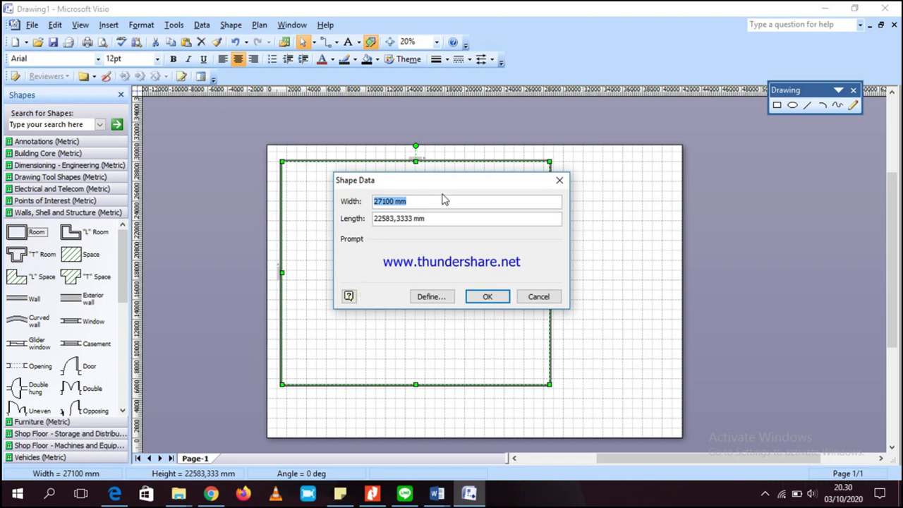
click(539, 297)
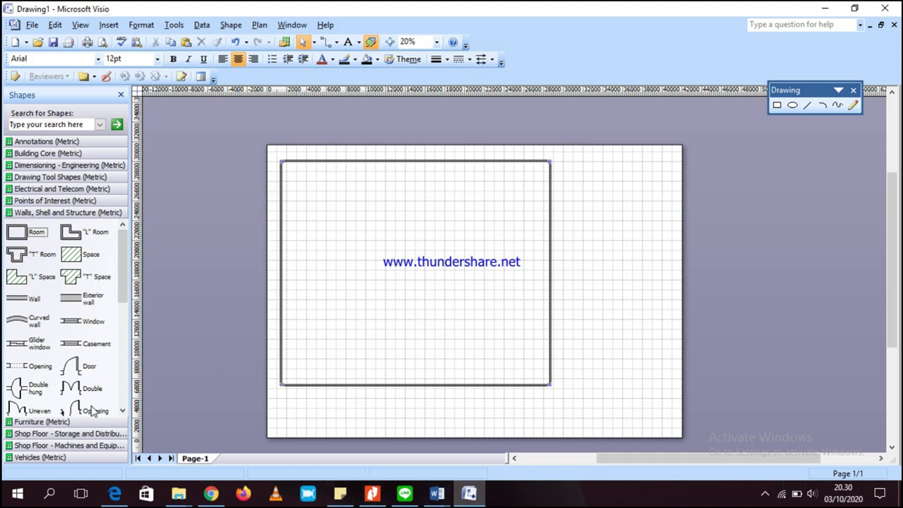
Step: Place a Double door about 5600 mm wide in the room's right wall, swinging outward
drag(83, 396, 548, 295)
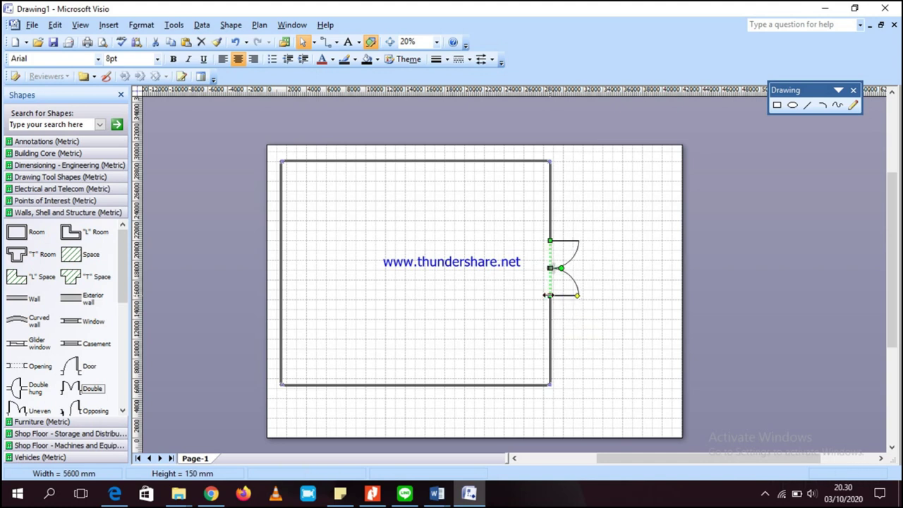
click(597, 326)
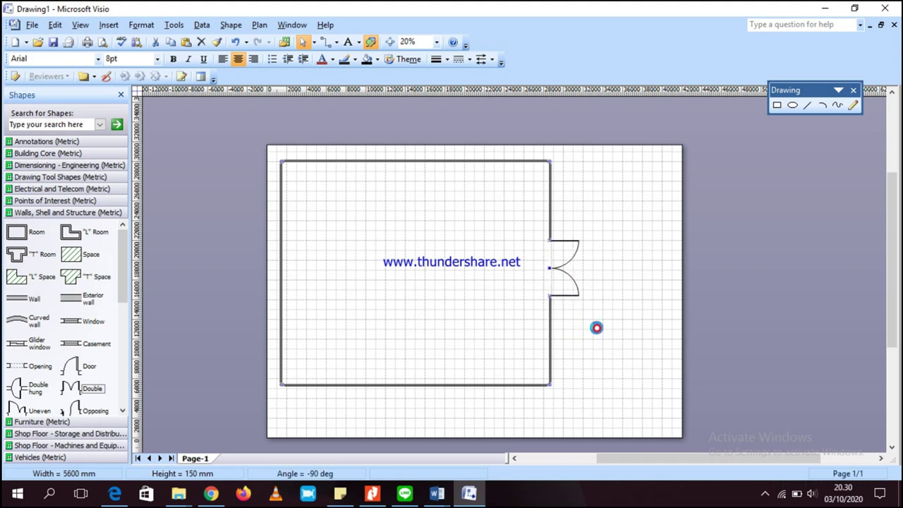
Step: Check the double door's width, height and type in its shape data and leave them as they are
click(565, 272)
right_click(567, 275)
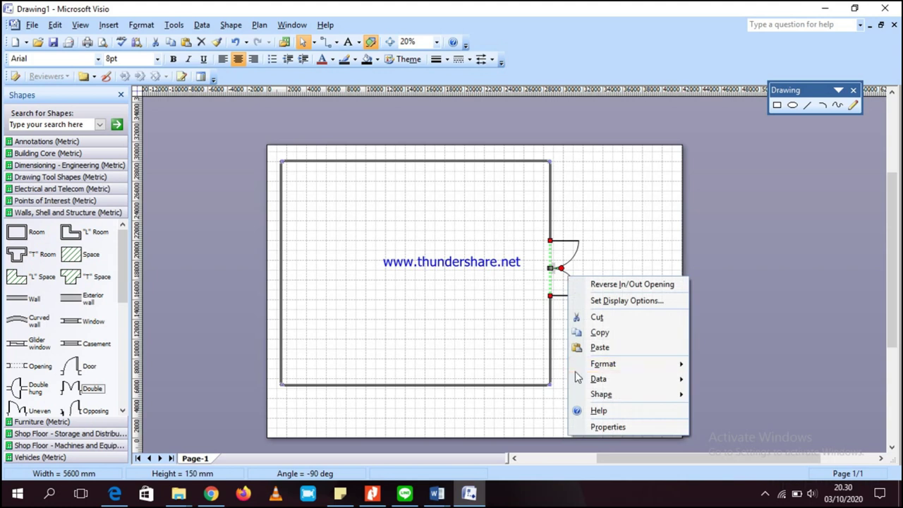
mouse_move(587, 380)
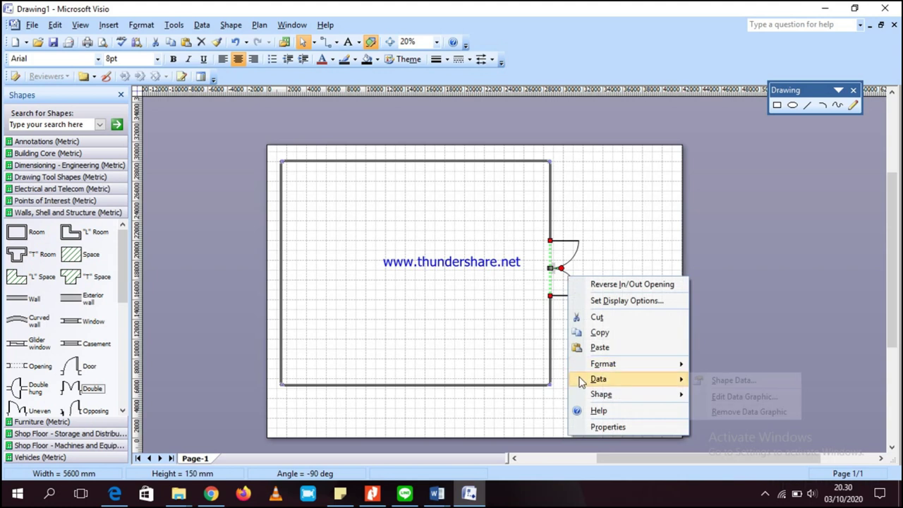
click(697, 381)
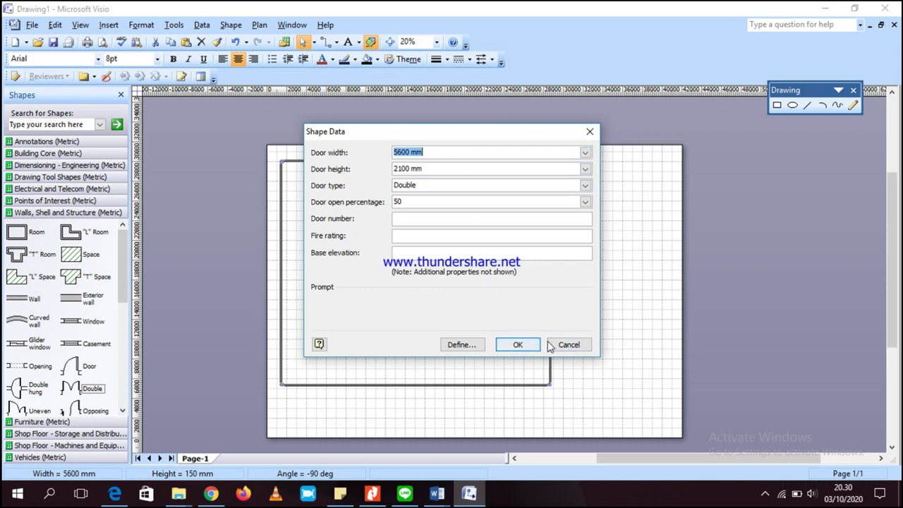
click(555, 345)
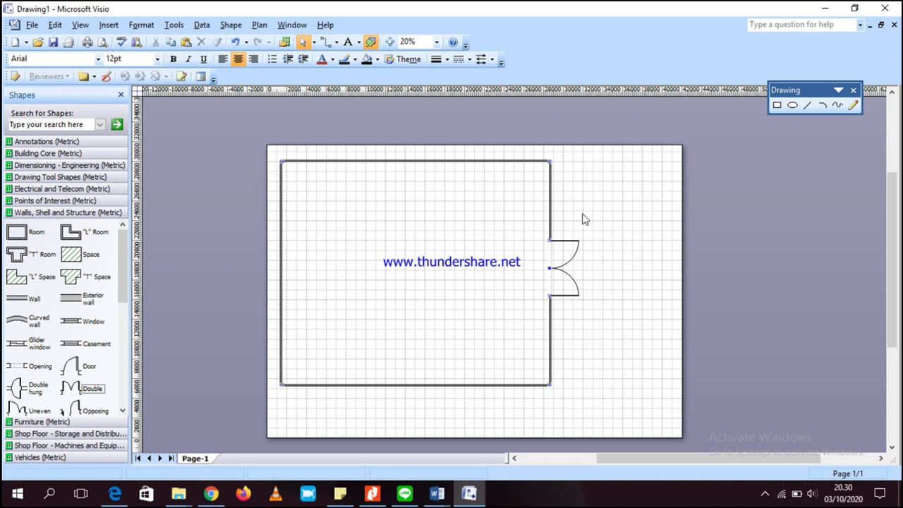
Step: Widen the double door by extending its lower end, and move it up the right wall near the room's upper-right corner
drag(551, 294, 551, 309)
click(585, 327)
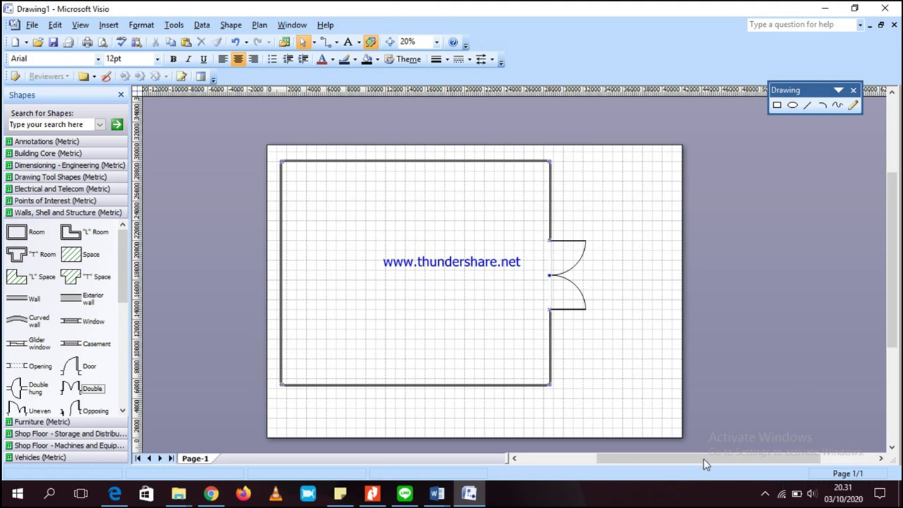
click(577, 276)
drag(577, 275, 567, 231)
click(537, 226)
click(596, 222)
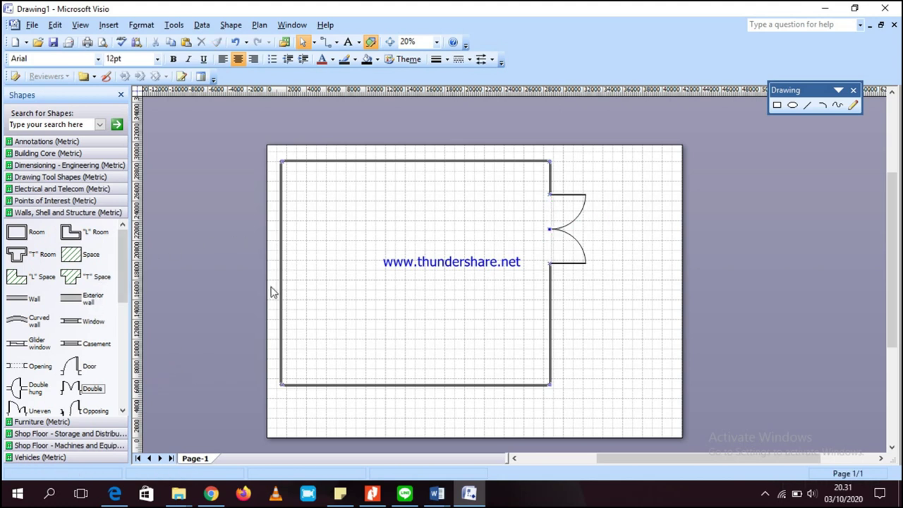
Step: Place a 3000 by 3000 mm Space inside the right wall below the double door and replace its text with "Unloading Area"
drag(80, 260, 526, 290)
scroll(527, 292, up, 5)
click(527, 218)
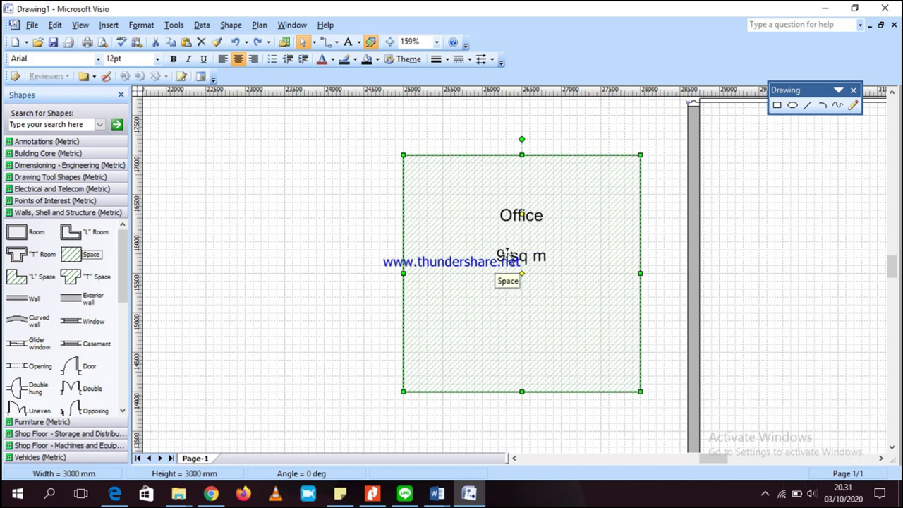
click(523, 216)
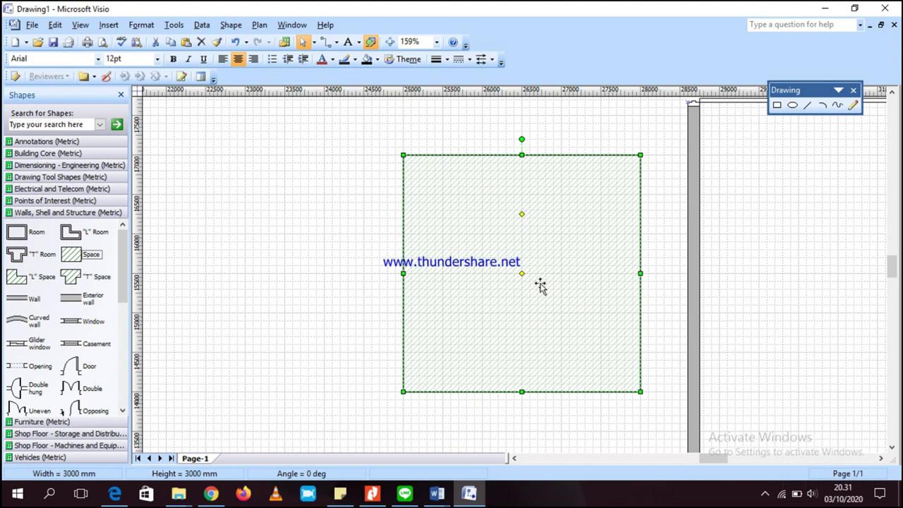
double_click(541, 331)
text(Unloading Area)
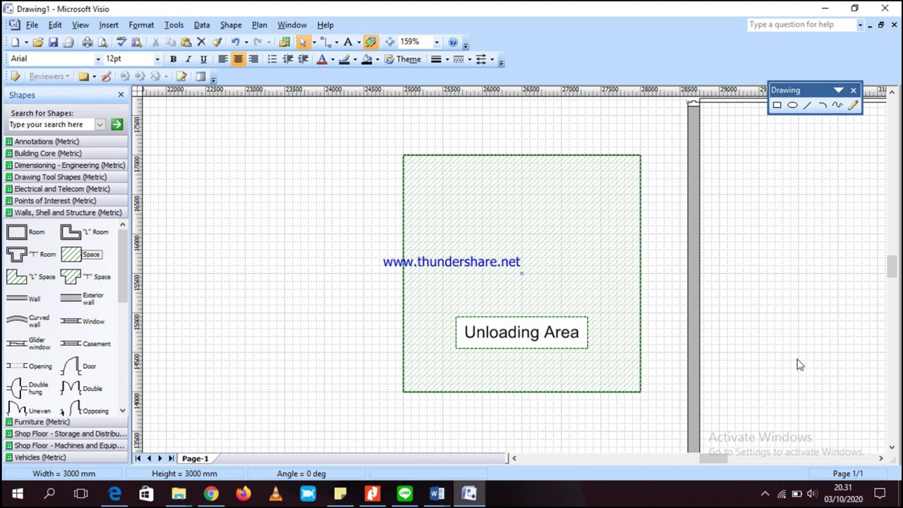
scroll(798, 365, down, 5)
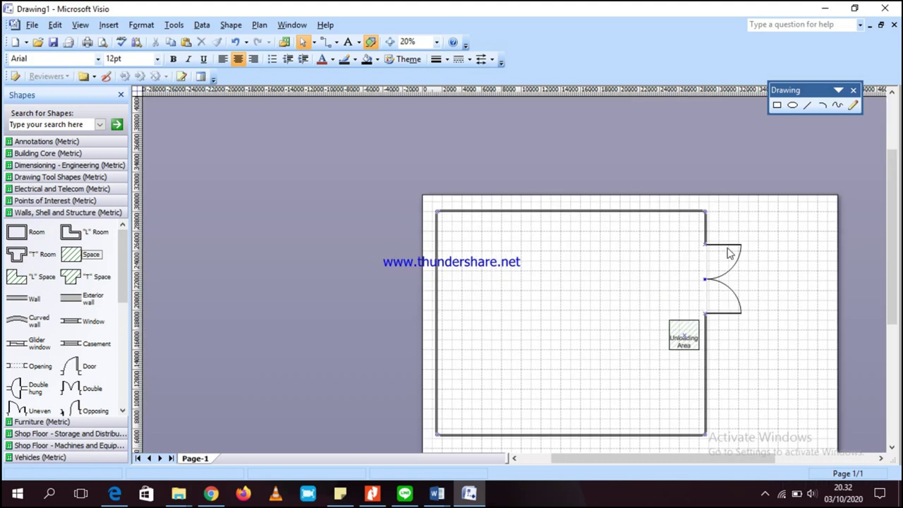
Step: Place a small Room in the upper-right corner of the large room and fit it between the top wall and the double door
click(33, 235)
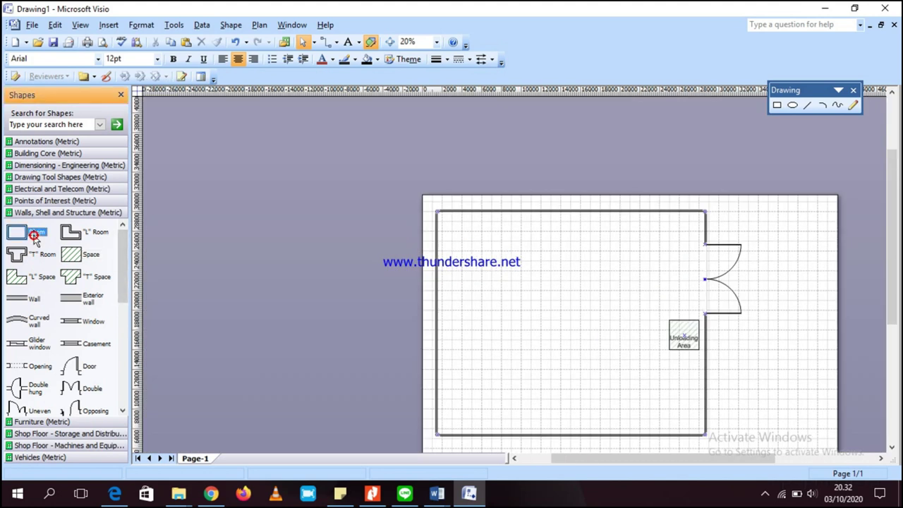
drag(33, 234, 670, 242)
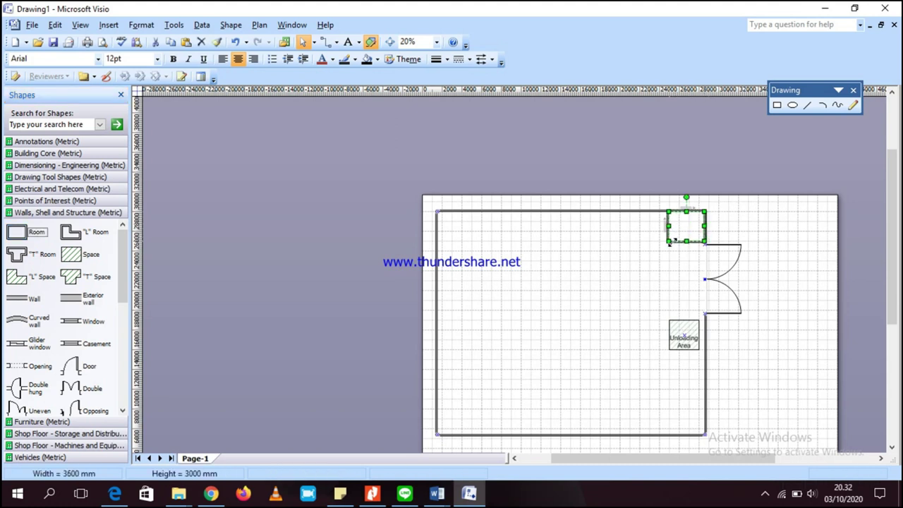
click(660, 280)
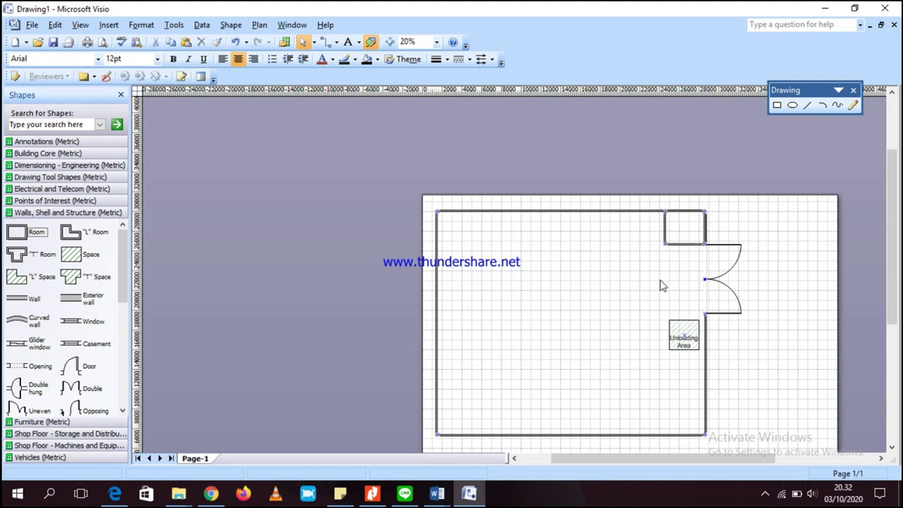
click(693, 244)
click(856, 263)
Step: Add an Opening to the lower wall of the small upper-right room
drag(40, 365, 699, 236)
scroll(691, 223, up, 3)
scroll(699, 236, down, 3)
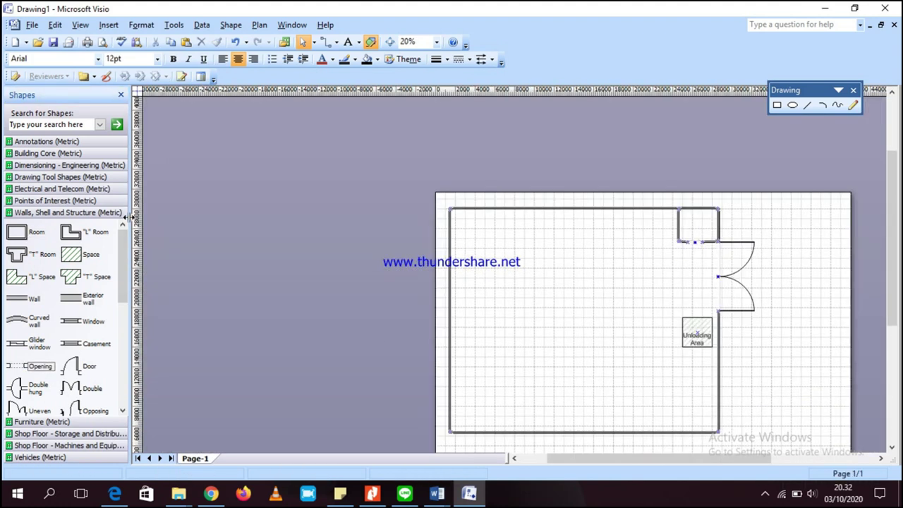
Step: Place a Desk from the Furniture (Metric) stencil in the upper-right part of the small room
click(84, 423)
scroll(86, 361, down, 1)
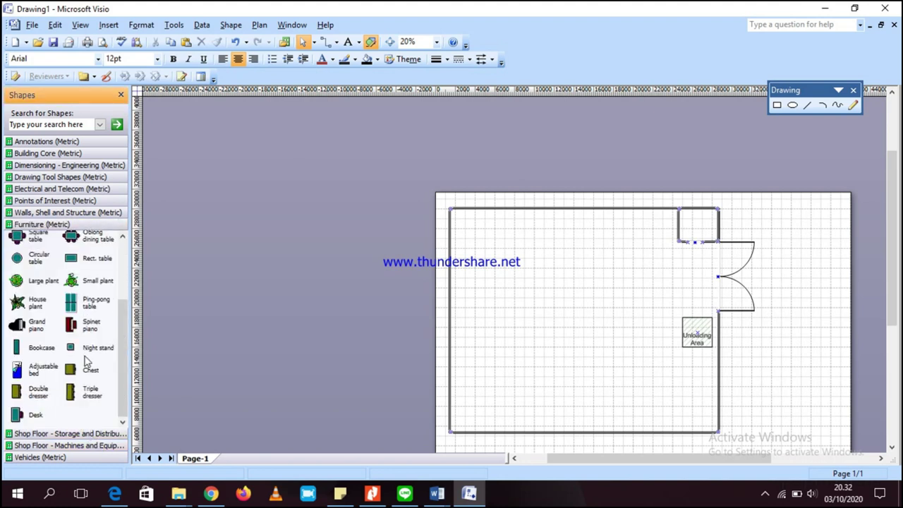
drag(36, 415, 701, 222)
scroll(707, 230, up, 3)
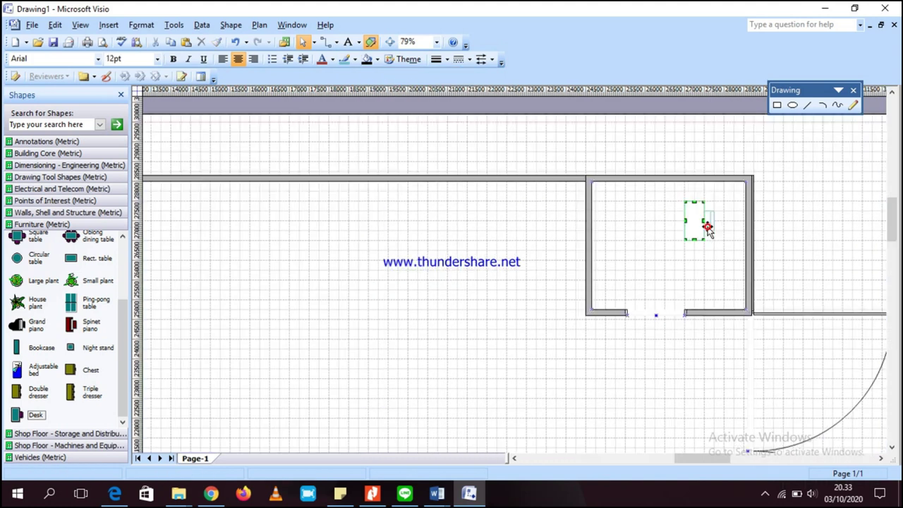
scroll(794, 329, down, 3)
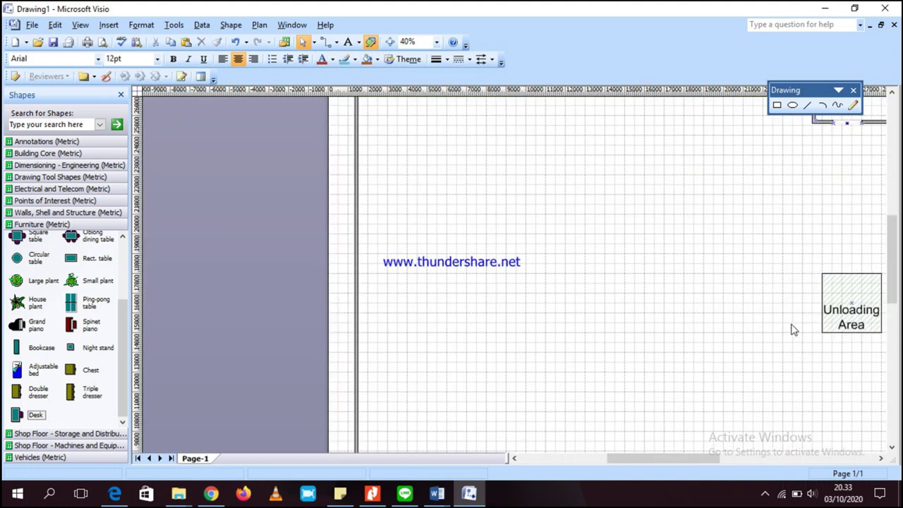
Step: Add a text block of 3000 by 1350 mm reading "Administrasi" below the desk in the small room
drag(712, 457, 740, 457)
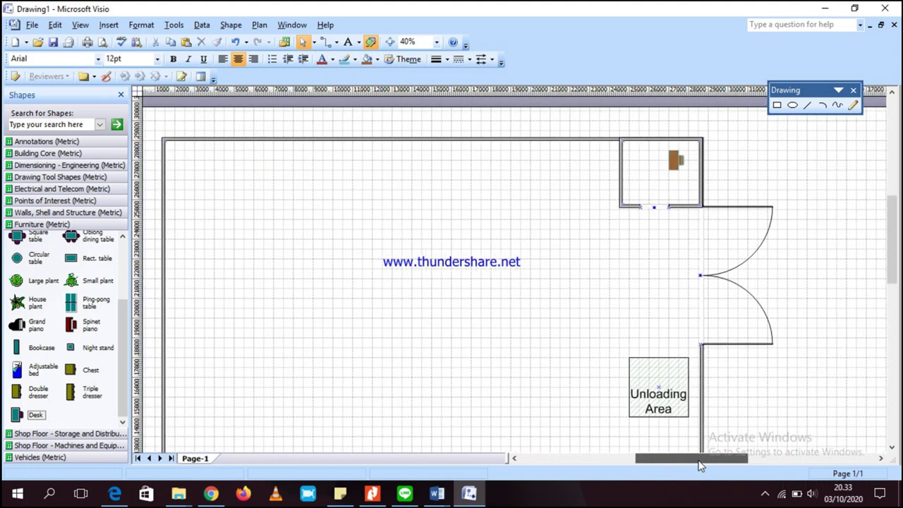
click(635, 327)
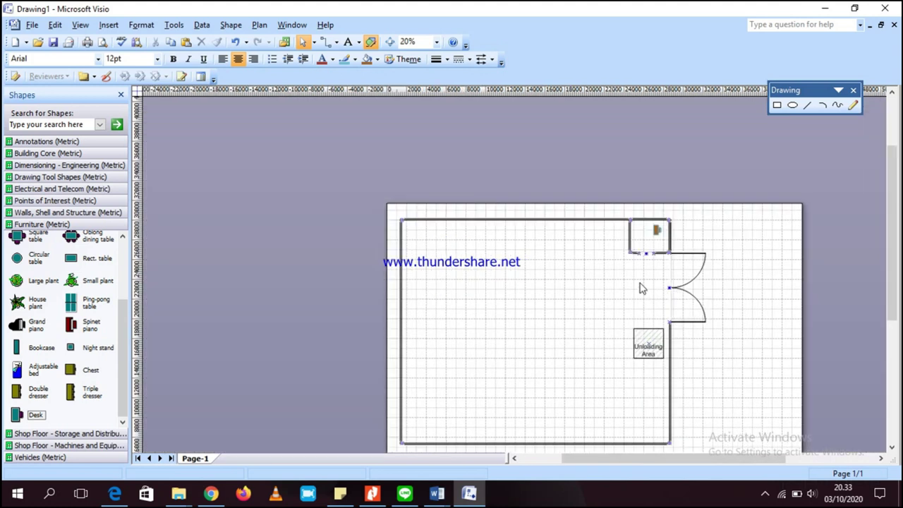
scroll(653, 247, up, 4)
key(ctrl+2)
drag(592, 219, 712, 272)
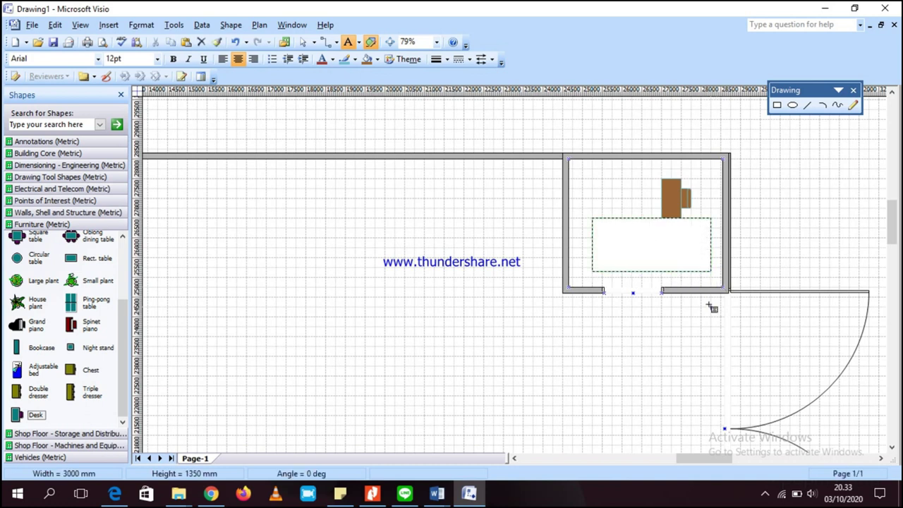
text(Administration)
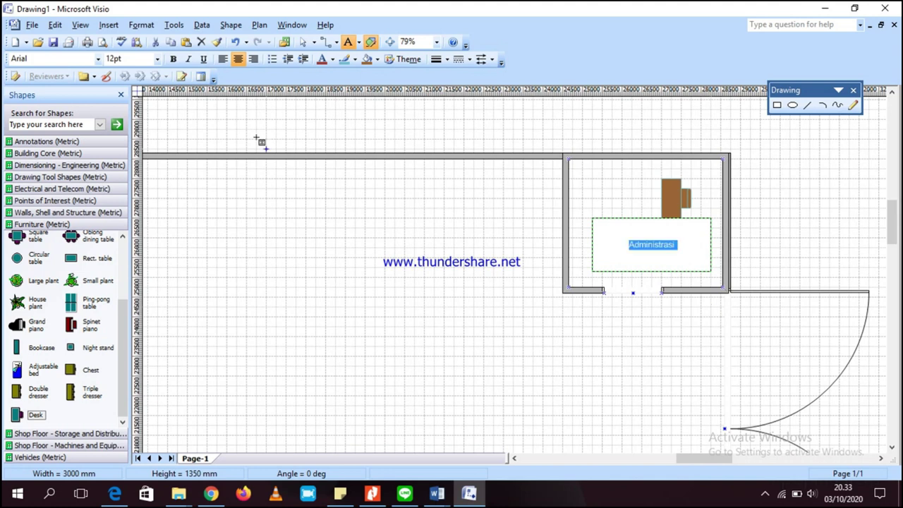
scroll(447, 242, down, 4)
Step: Place a Standard rack, 1000 by 2800 mm, from the Shop Floor storage and distribution stencil in the large room's upper-left corner
drag(124, 324, 124, 283)
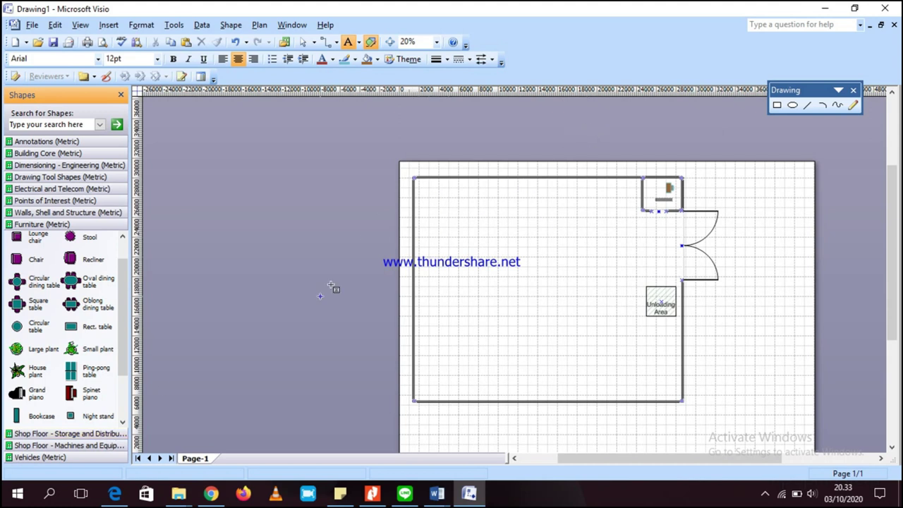
click(93, 433)
scroll(111, 353, down, 3)
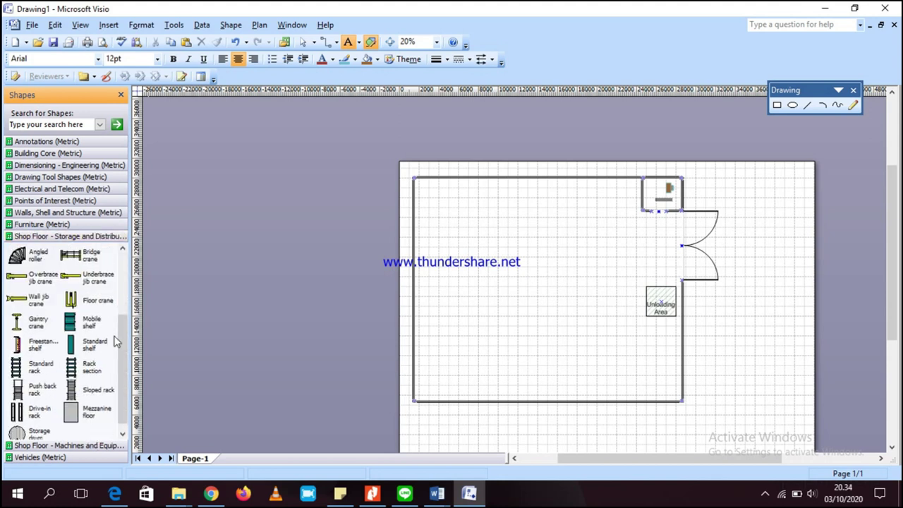
scroll(117, 341, down, 1)
drag(28, 360, 428, 209)
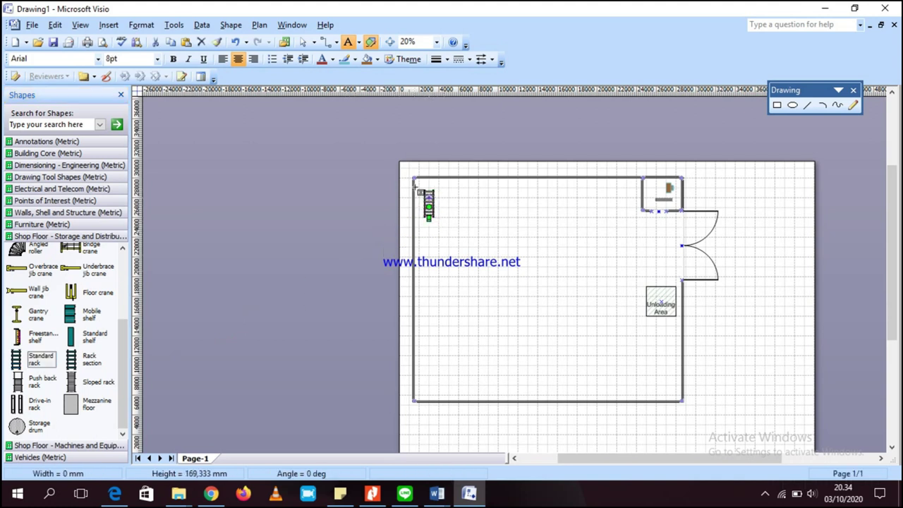
click(304, 42)
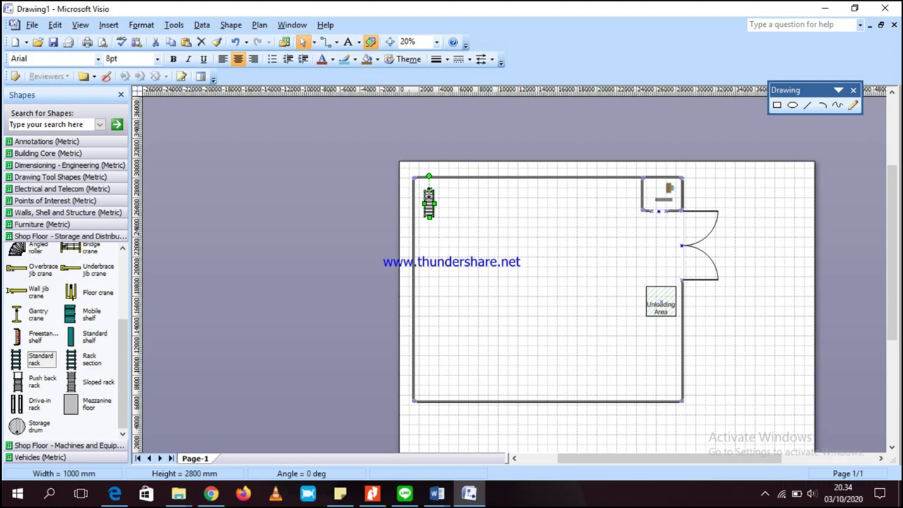
Step: Duplicate the standard rack and arrange the copies in two parallel rows of six in the large room's upper-left area
key(ctrl+d)
key(ctrl+d)
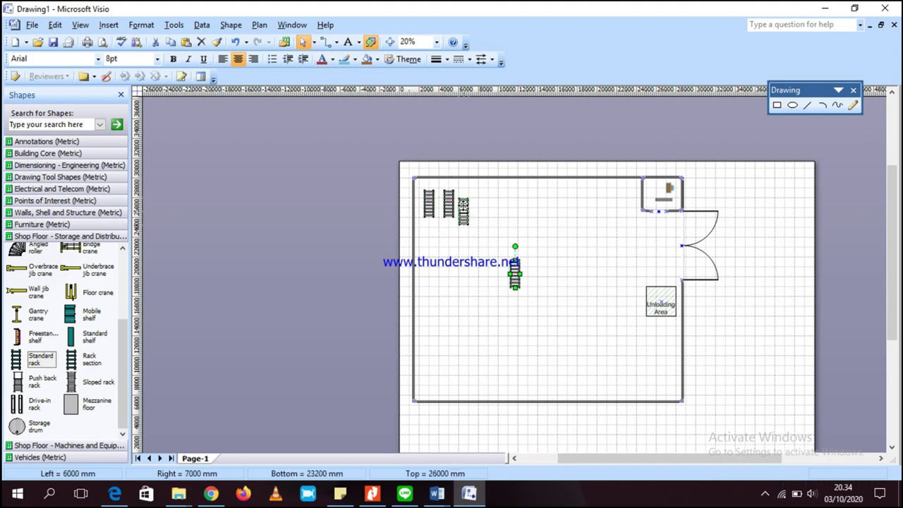
drag(416, 180, 512, 225)
key(ctrl+d)
drag(405, 243, 480, 261)
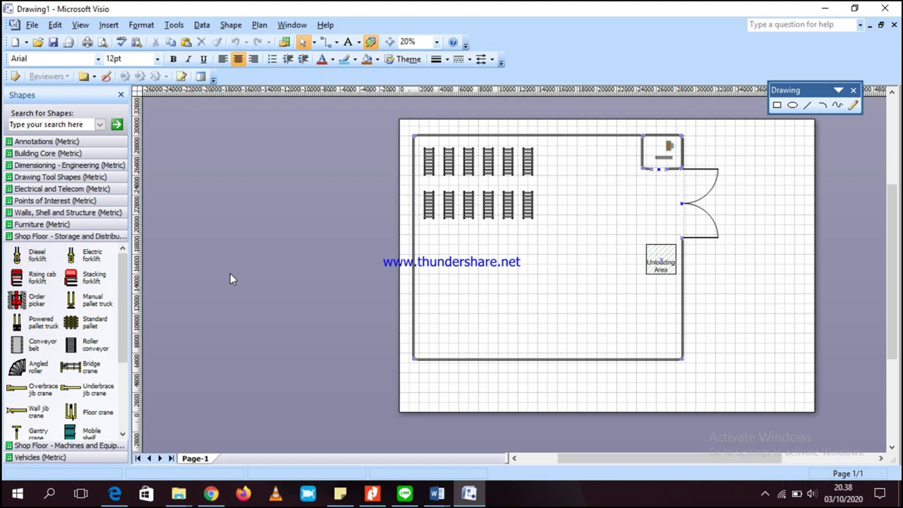
Step: Place a Standard pallet below the racks and copy it to form an evenly spaced row of four
click(95, 326)
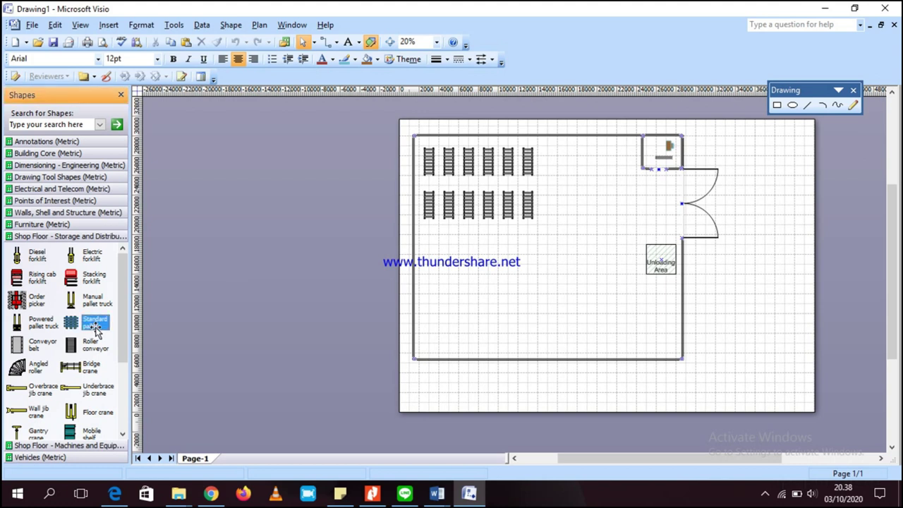
drag(95, 326, 480, 248)
key(ctrl+c)
key(ctrl+v)
drag(519, 289, 520, 262)
click(579, 271)
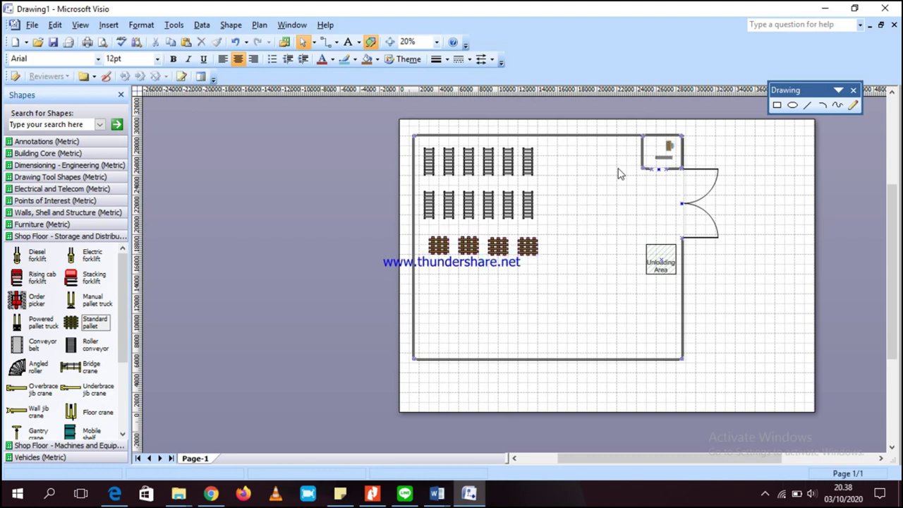
Step: Place another small Room from the Walls, Shell and Structure (Metric) stencil in the large room's lower-right corner
click(113, 212)
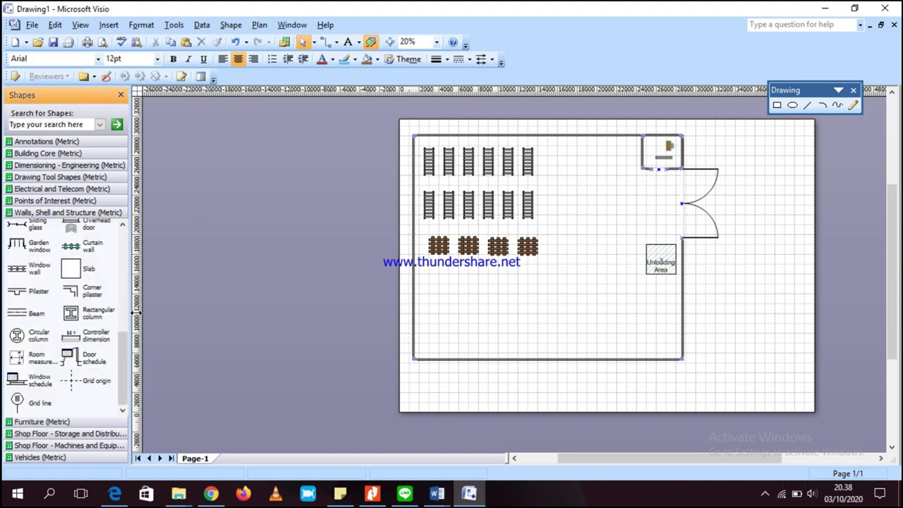
scroll(136, 313, up, 3)
scroll(106, 296, up, 5)
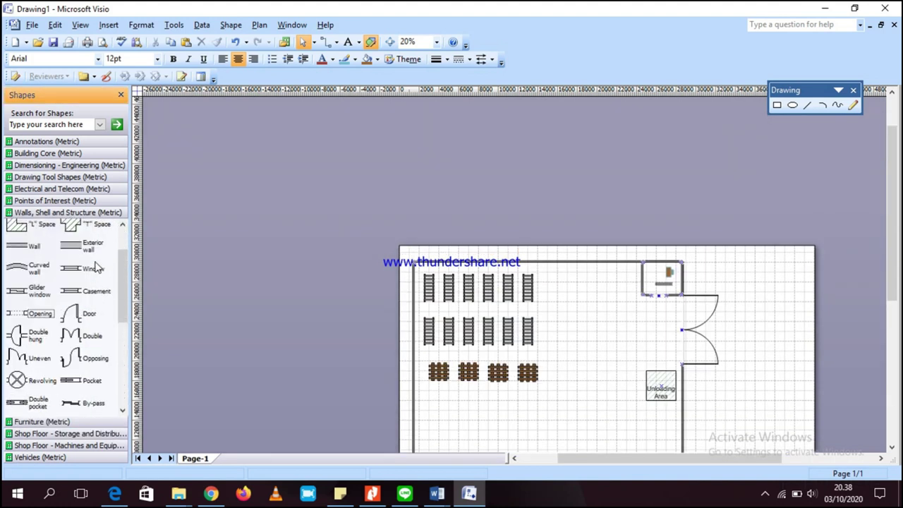
scroll(98, 268, up, 3)
drag(17, 232, 548, 399)
scroll(548, 399, down, 3)
drag(550, 272, 667, 339)
Step: Add a 900 mm Door to the upper wall of the small lower-right room, near its left end
drag(70, 365, 665, 337)
scroll(675, 333, up, 4)
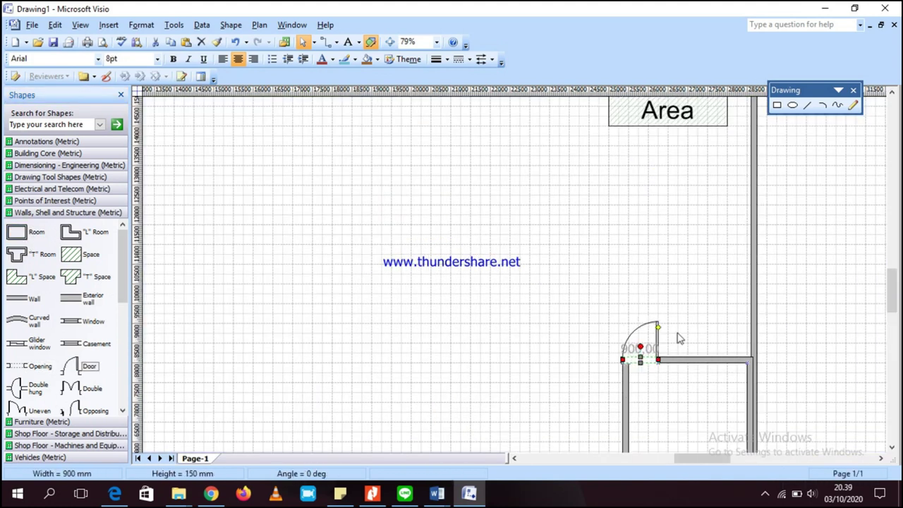
click(709, 328)
scroll(695, 326, down, 4)
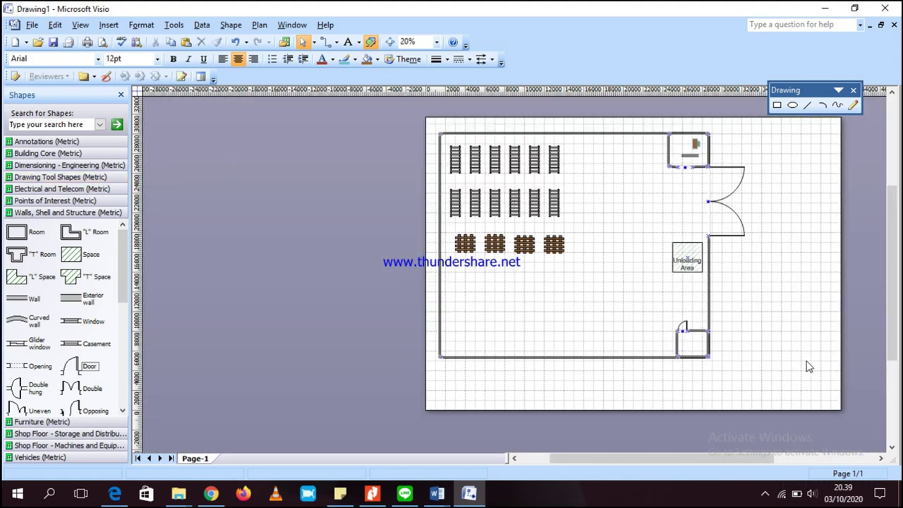
Step: Open the Bath and Kitchen Plan (Metric) stencil and place a Toilet beside the small lower-right room
click(32, 24)
mouse_move(95, 164)
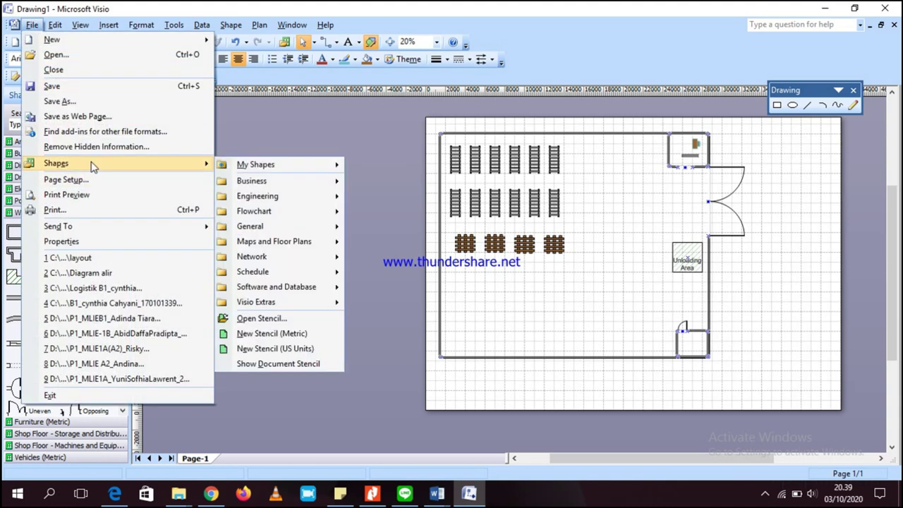
mouse_move(310, 241)
mouse_move(377, 245)
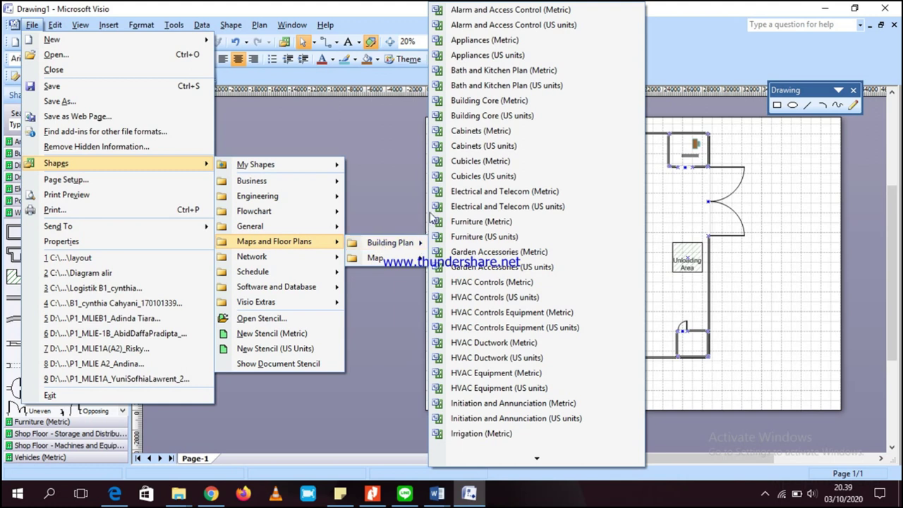
click(507, 72)
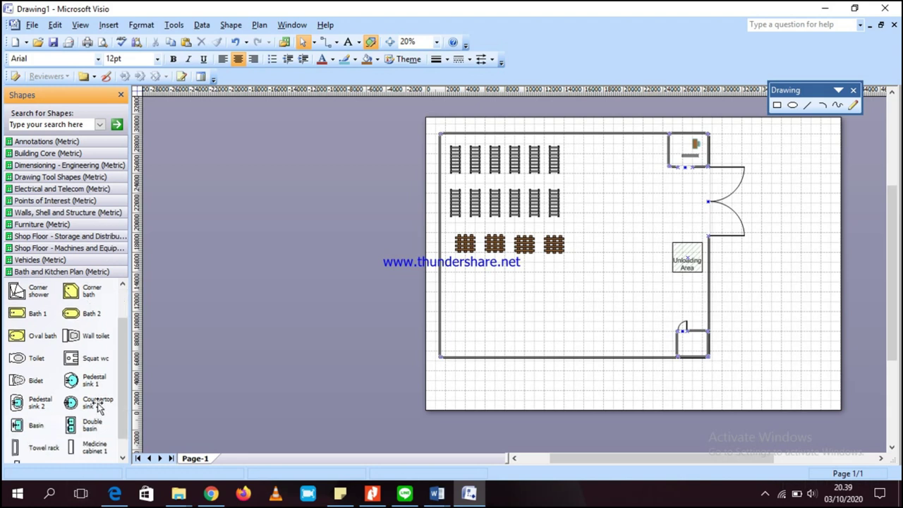
click(31, 358)
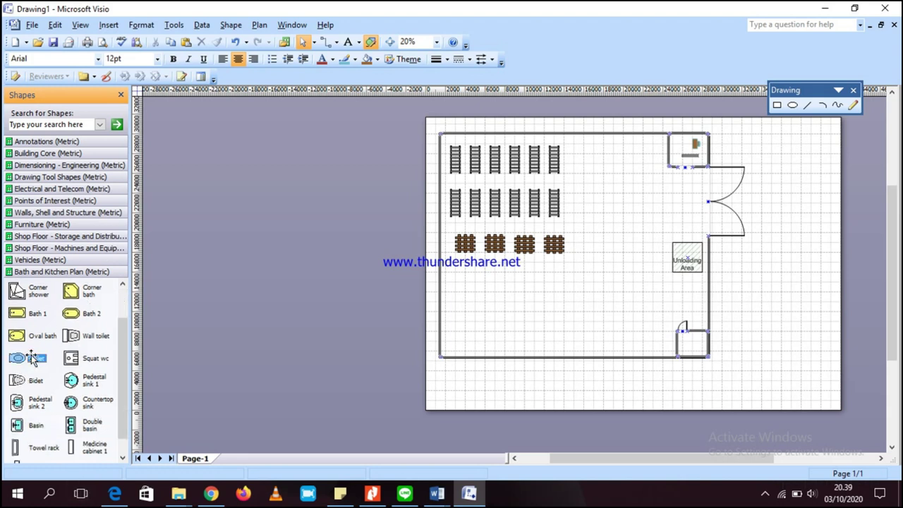
drag(31, 358, 646, 331)
scroll(651, 339, up, 5)
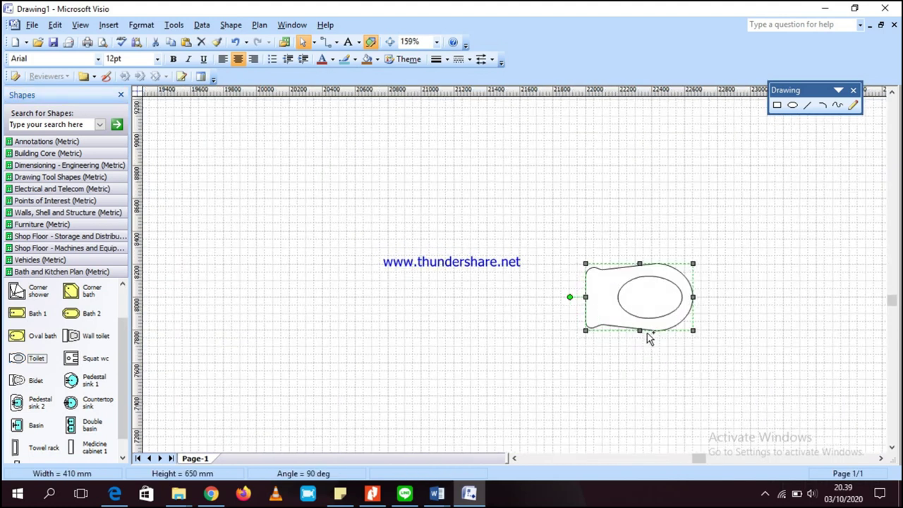
drag(694, 336, 670, 320)
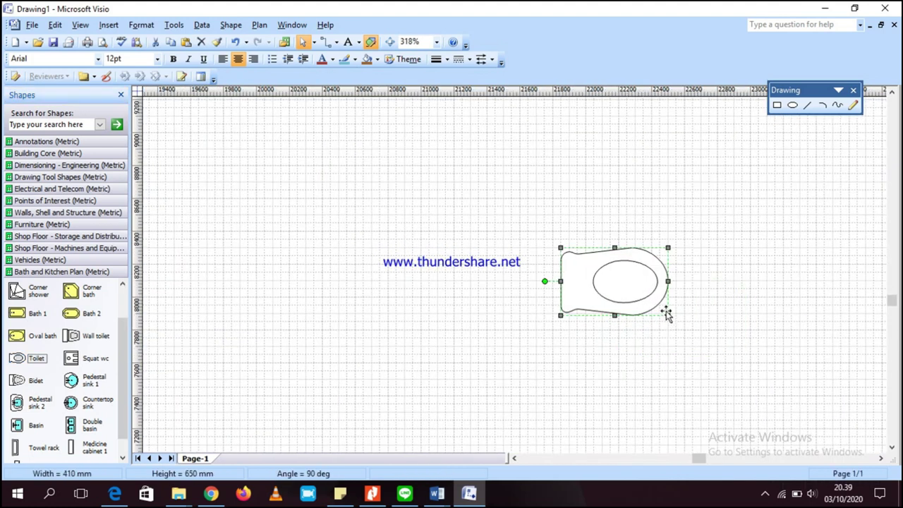
Step: Remove the toilet's width and height protection and enlarge it to about 650 mm wide by 1030 mm high
right_click(628, 294)
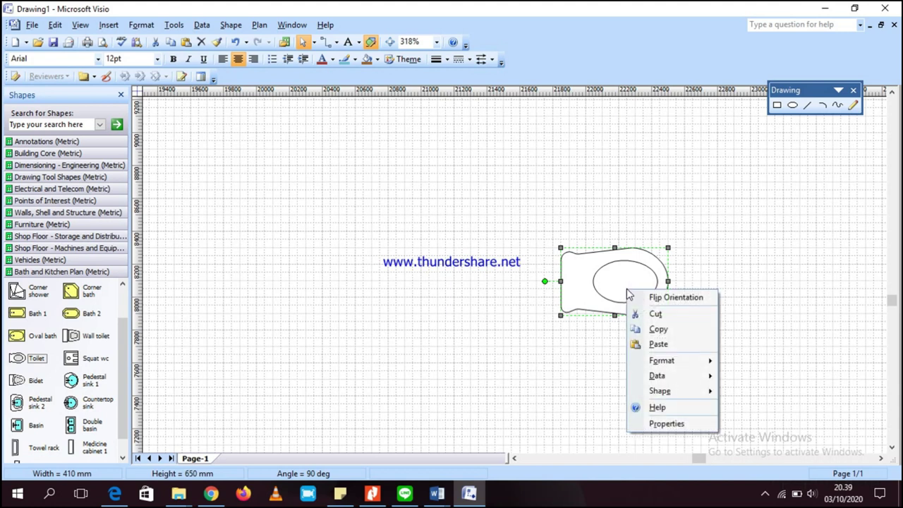
right_click(605, 283)
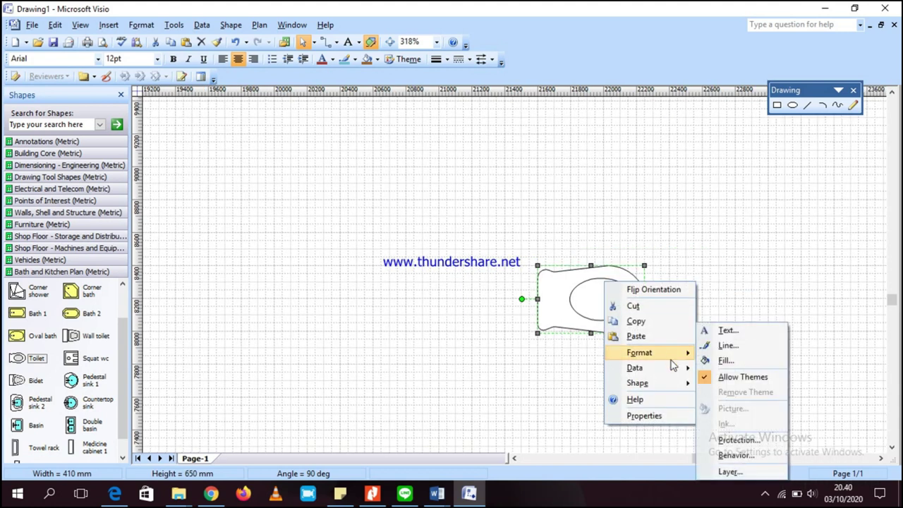
click(781, 442)
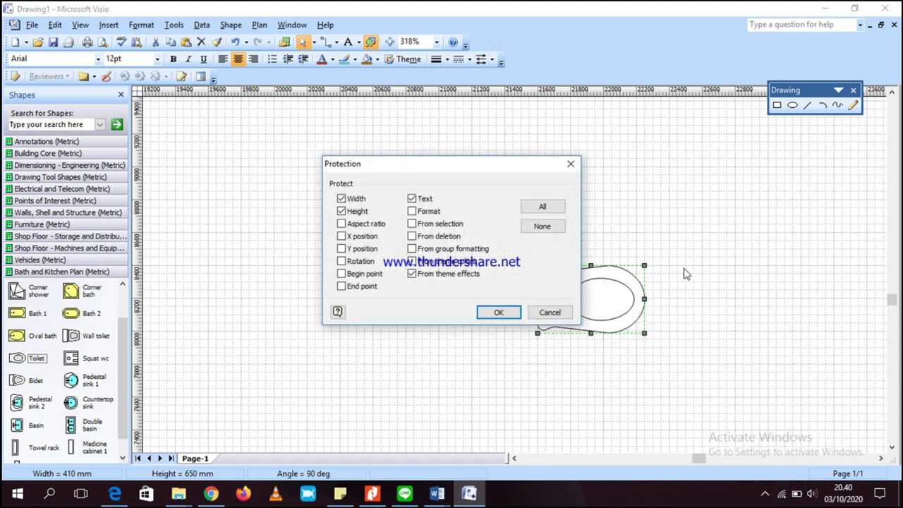
click(357, 201)
click(360, 211)
click(497, 311)
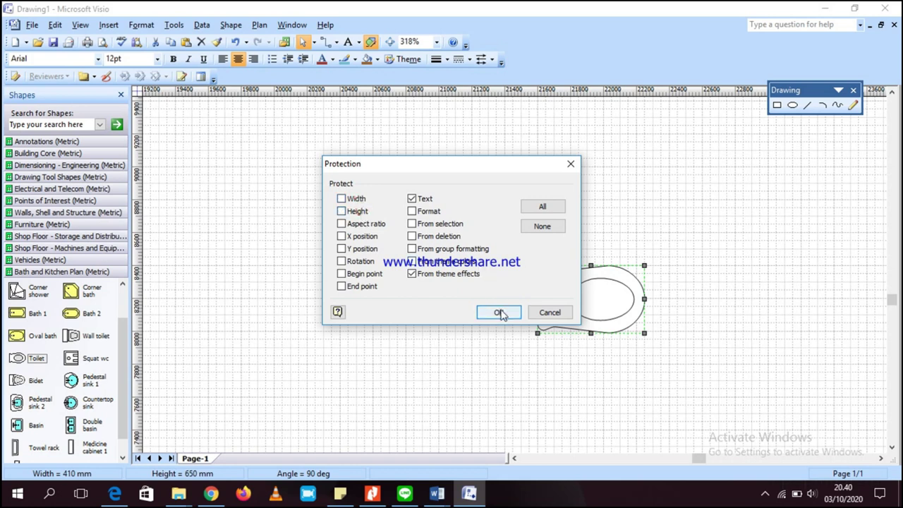
drag(643, 332, 715, 348)
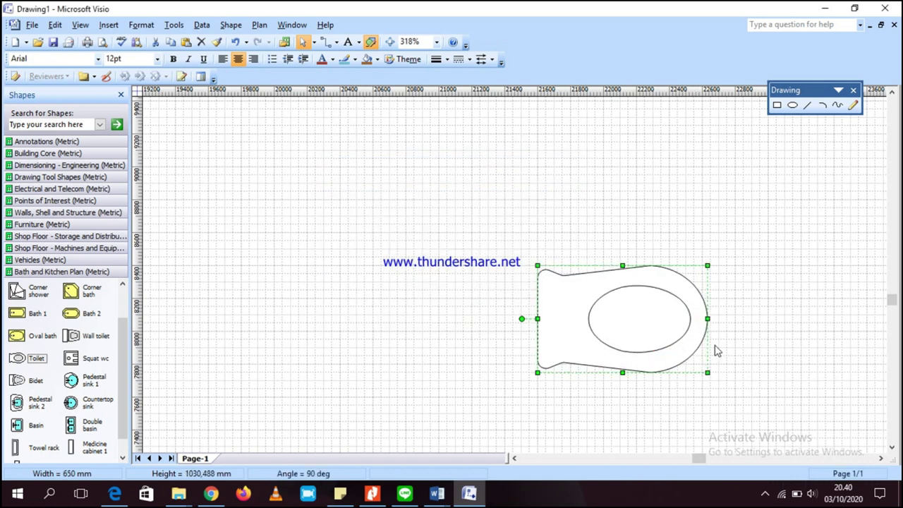
Step: Rotate the toilet 90 degrees to the left and position it in the lower-right corner of the small room
ctrl+scroll(737, 332, down, 2)
drag(705, 459, 698, 460)
drag(399, 376, 505, 408)
key(ctrl+l)
ctrl+scroll(485, 388, down, 3)
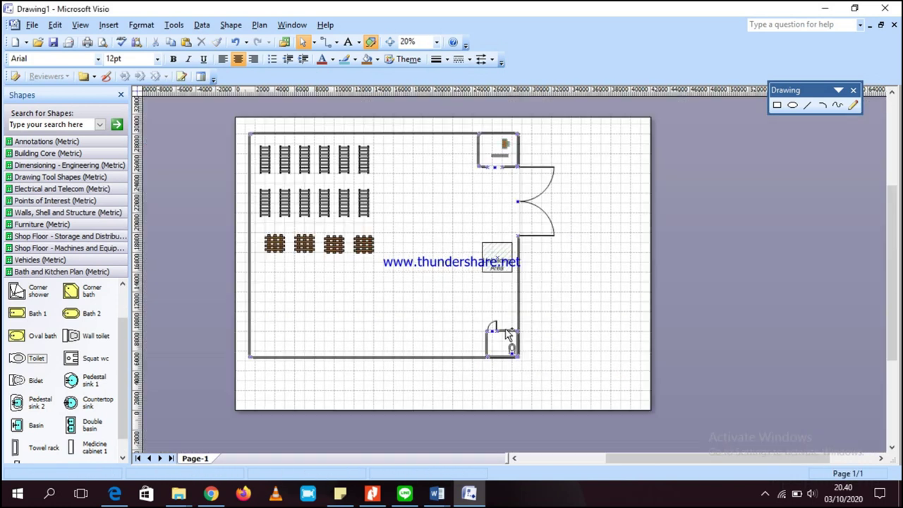
double_click(493, 154)
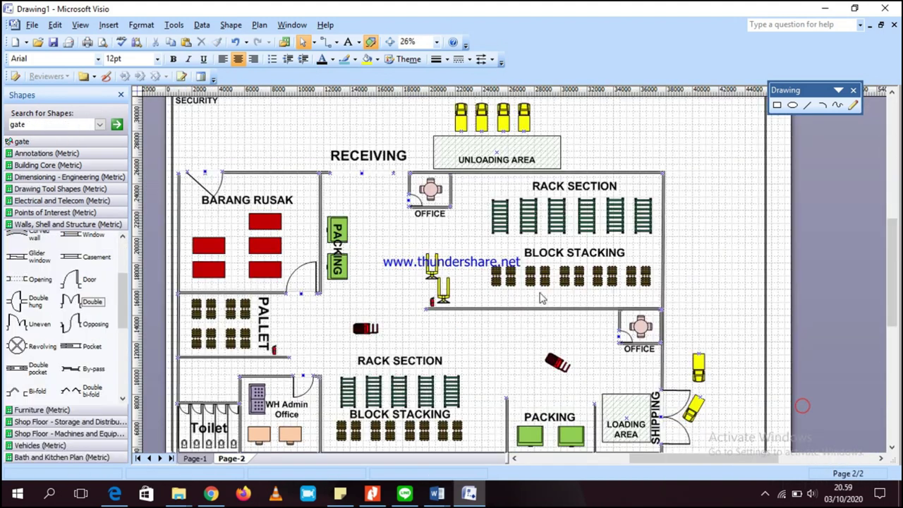
Step: Examine the complete warehouse layout on Page-2, from the security post and receiving area down to packing and shipping
scroll(570, 275, down, 2)
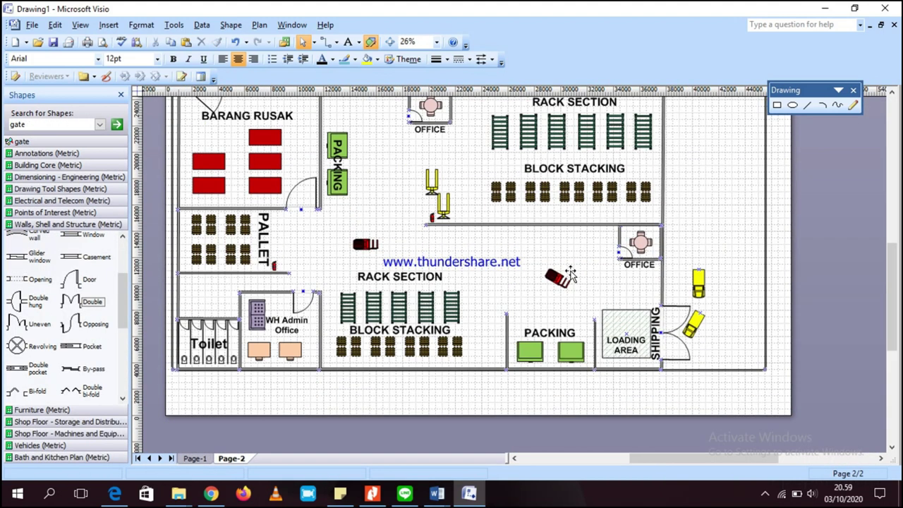
scroll(570, 275, up, 2)
scroll(570, 275, up, 3)
scroll(421, 218, up, 3)
scroll(421, 218, down, 7)
scroll(423, 219, up, 3)
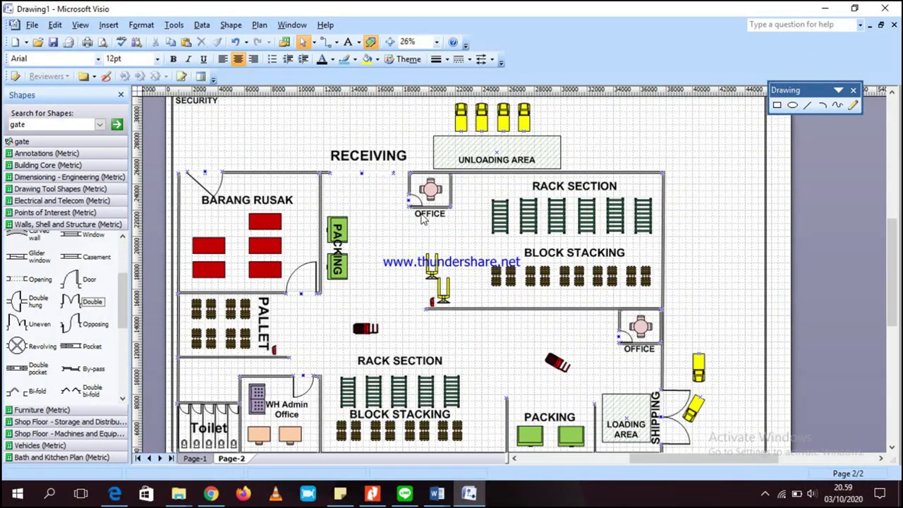
scroll(421, 218, up, 4)
scroll(421, 218, down, 3)
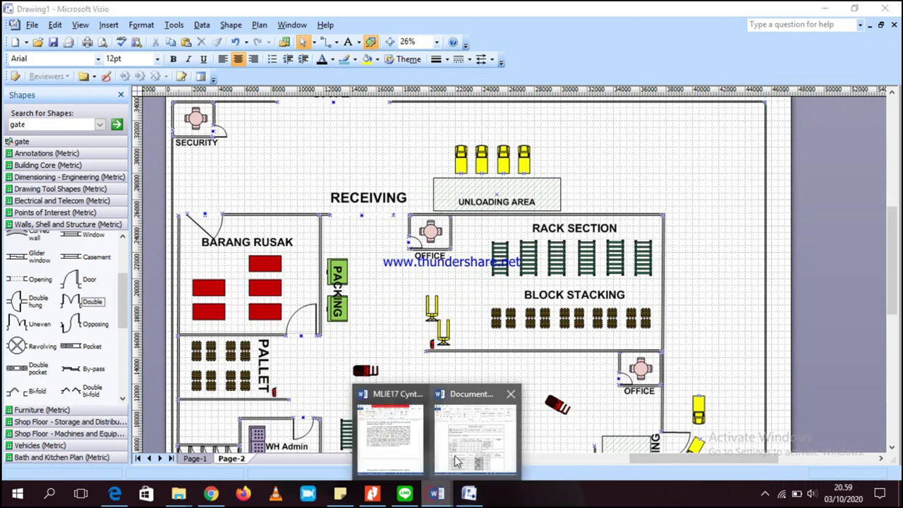
Step: Switch to Document2 in Word and examine the PENERIMAAN process chart's summary and process steps
click(458, 452)
scroll(273, 206, down, 3)
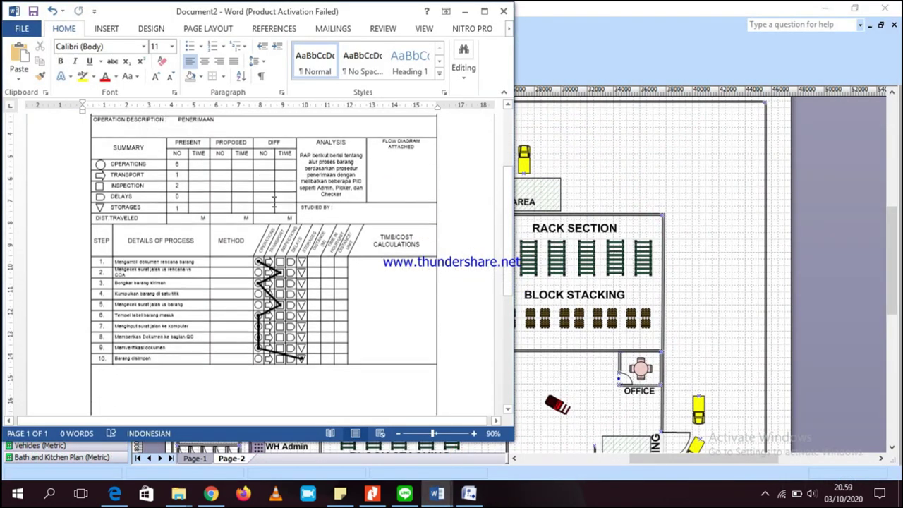
scroll(200, 292, up, 5)
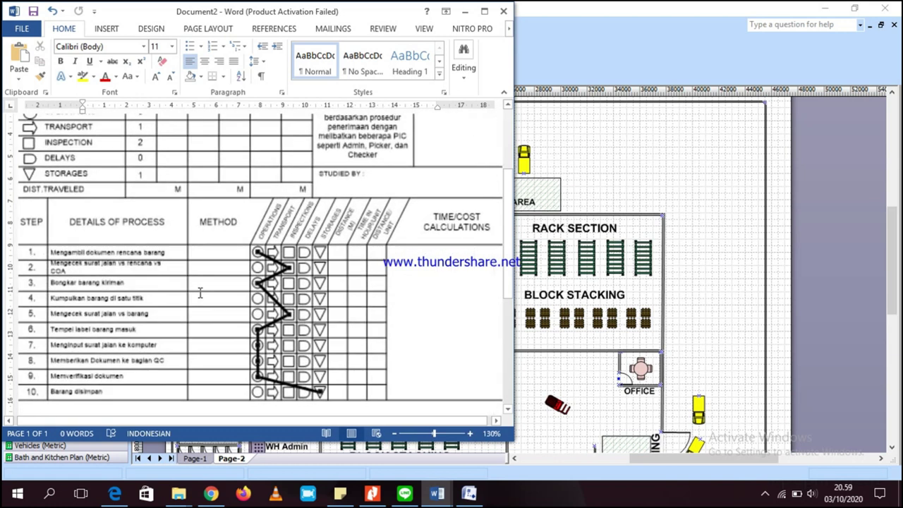
scroll(200, 292, up, 3)
scroll(266, 331, down, 10)
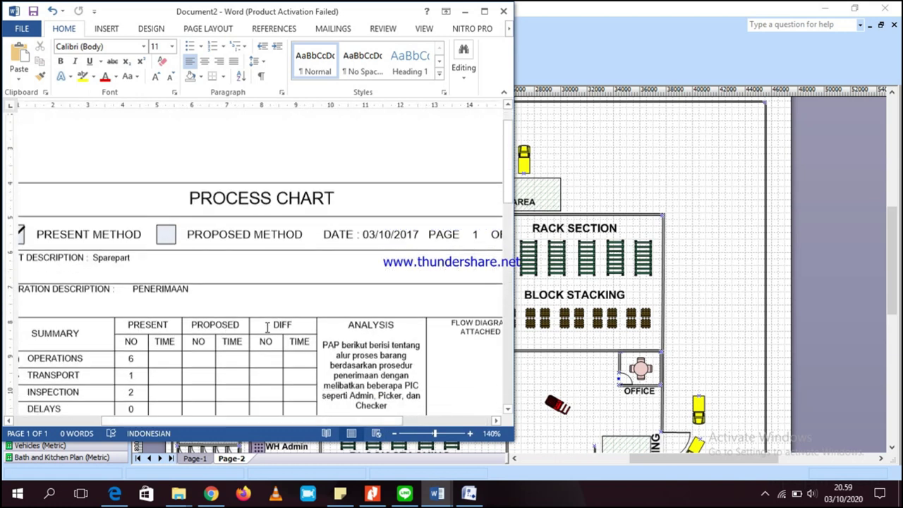
scroll(266, 332, up, 8)
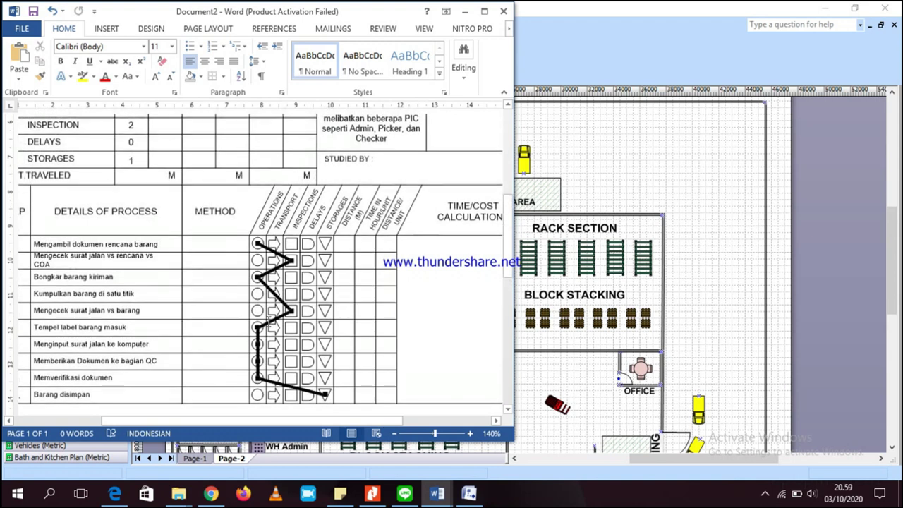
drag(338, 423, 296, 423)
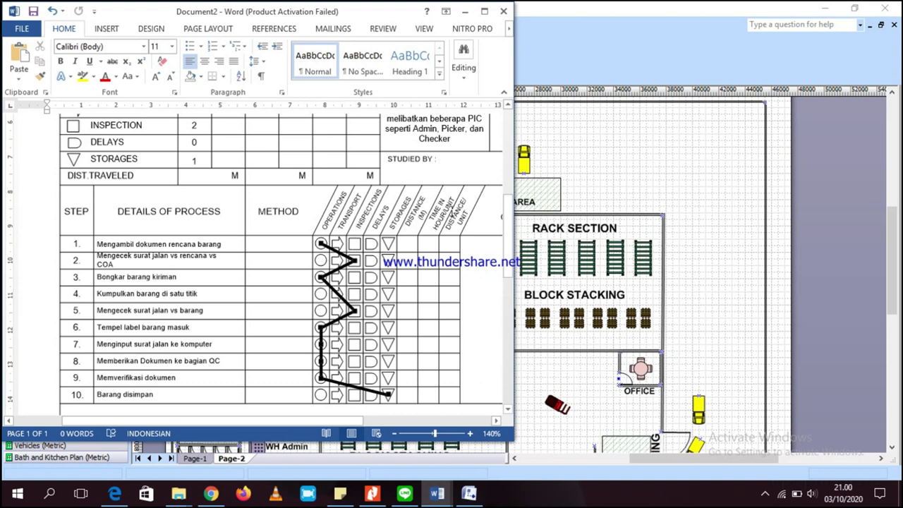
Step: Return to the Visio warehouse layout and open the TQM Diagram Shapes (Metric) stencil
click(621, 183)
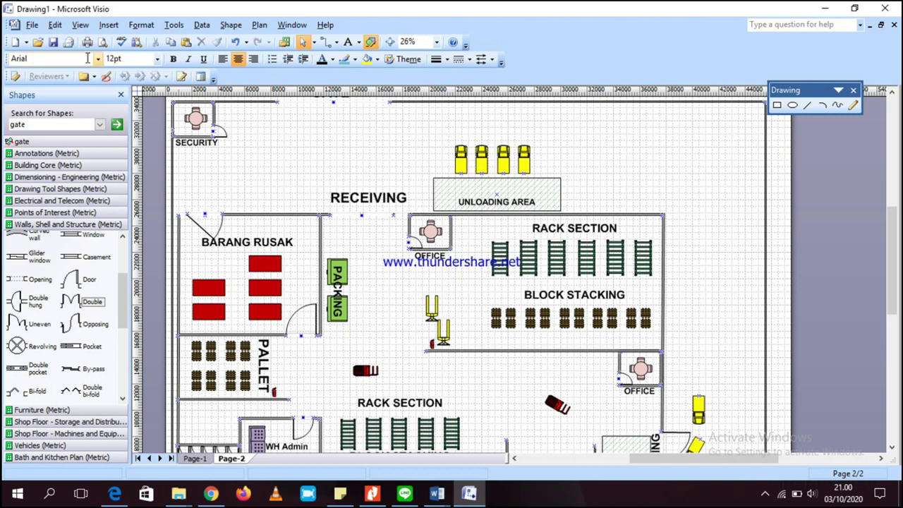
scroll(104, 220, down, 6)
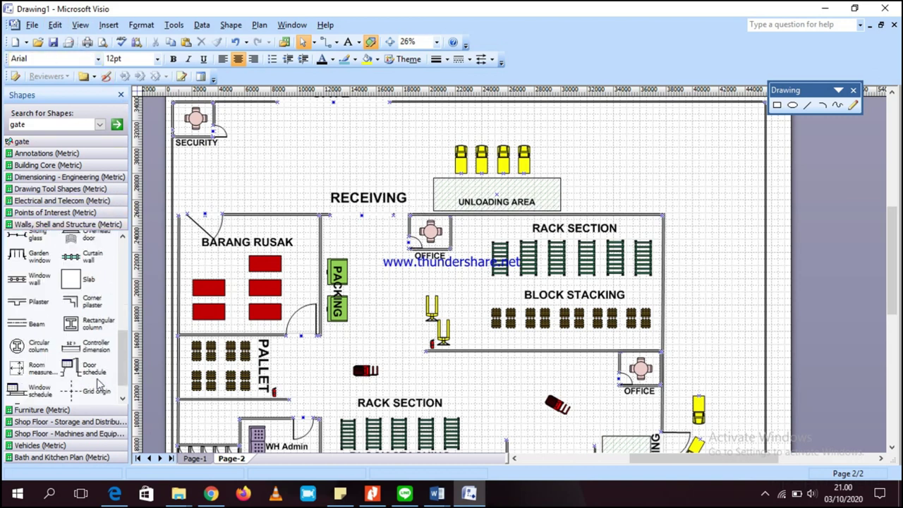
click(32, 25)
mouse_move(126, 168)
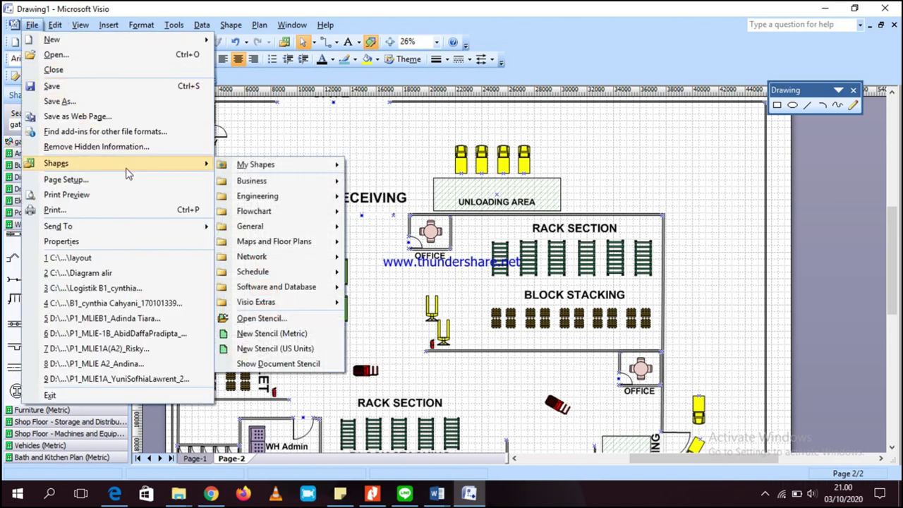
mouse_move(293, 183)
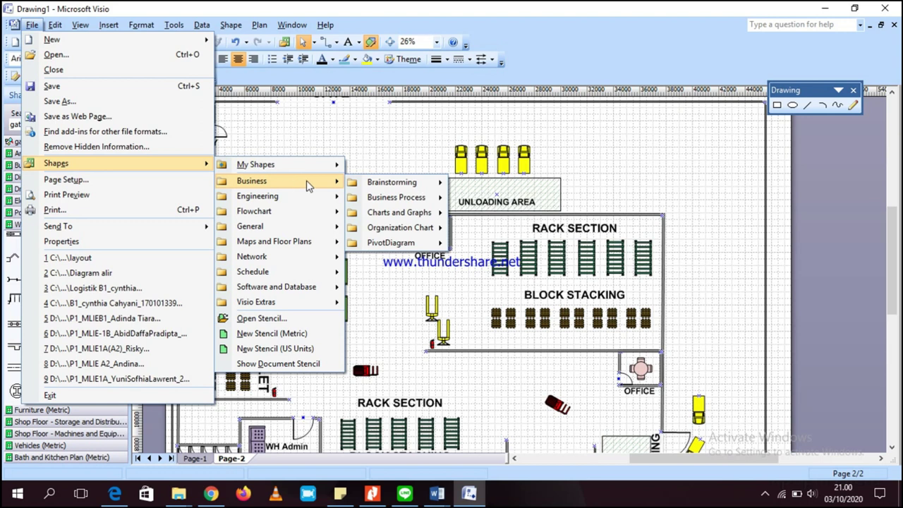
mouse_move(401, 198)
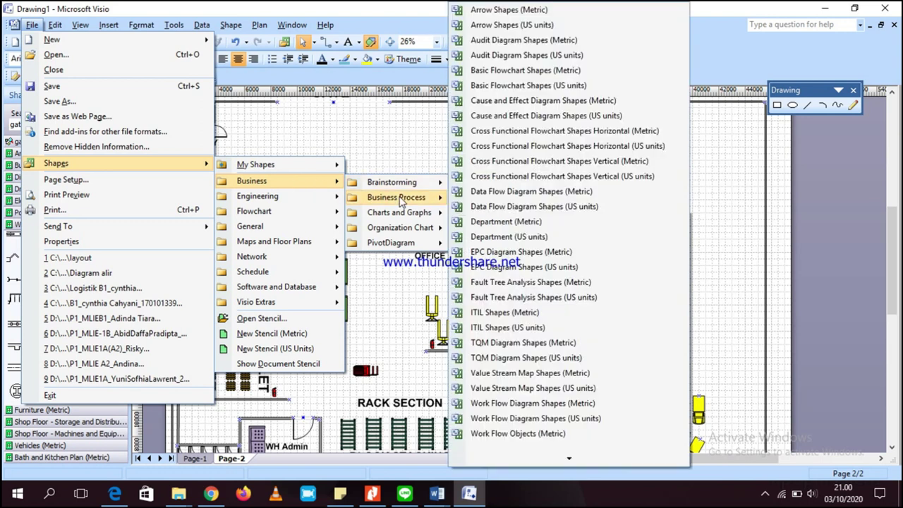
click(572, 344)
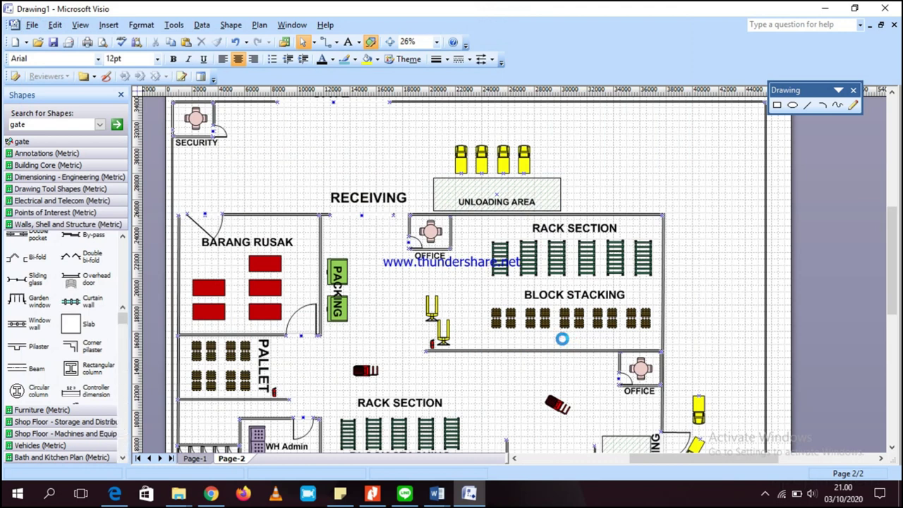
scroll(88, 332, down, 1)
scroll(86, 330, up, 1)
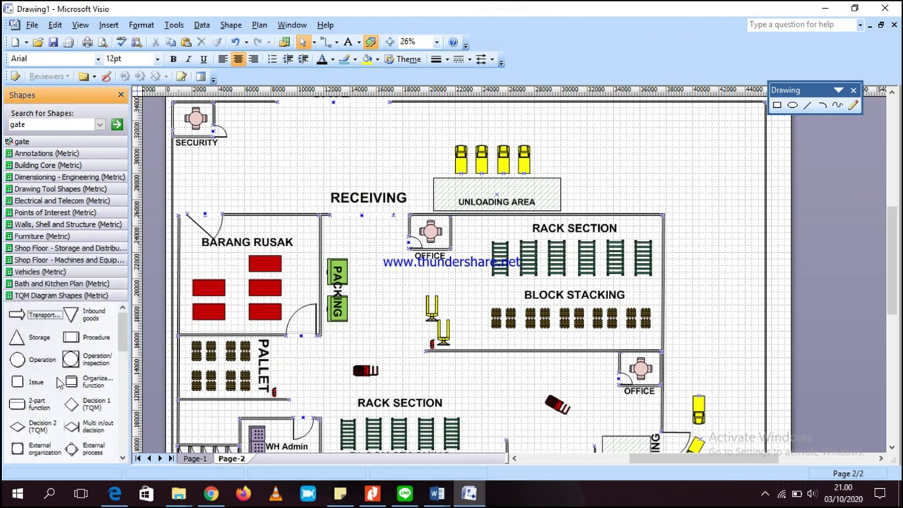
Step: Place an Operation circle below the upper OFFICE label and enlarge it to 1000 mm by 1000 mm
drag(44, 366, 412, 274)
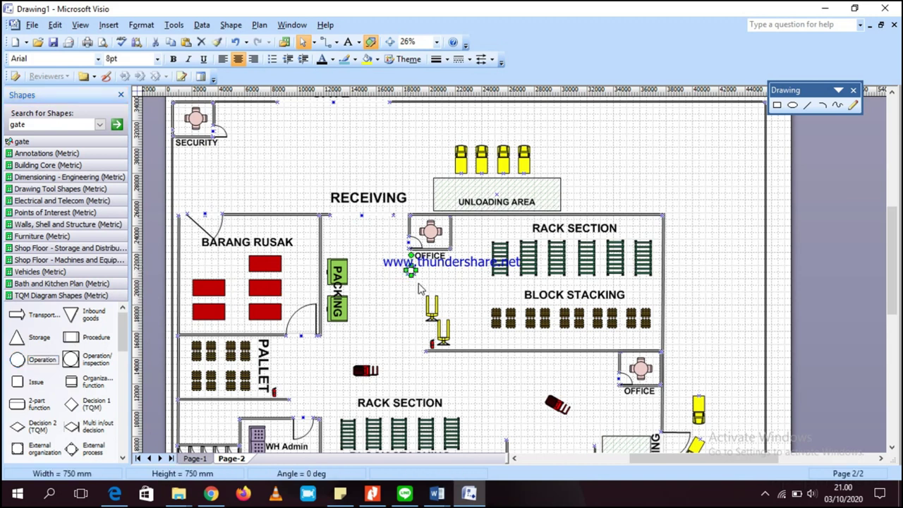
scroll(418, 287, up, 4)
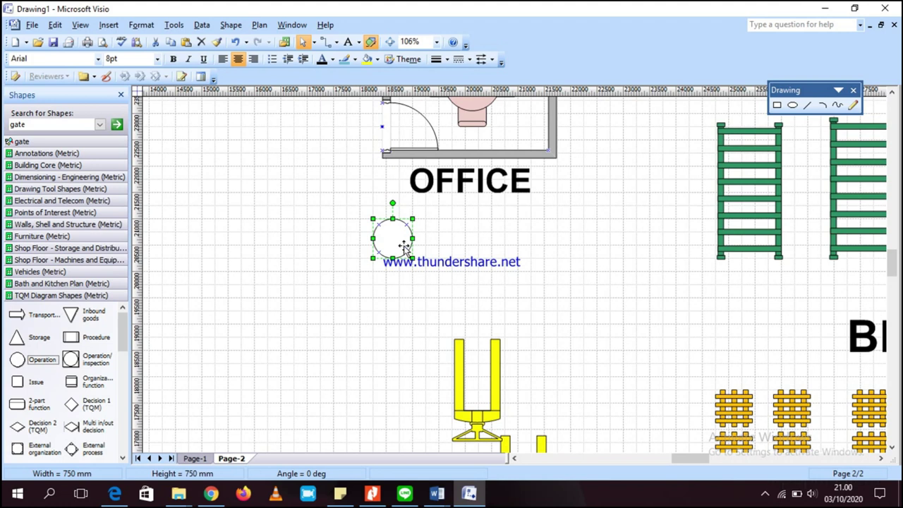
drag(412, 259, 425, 271)
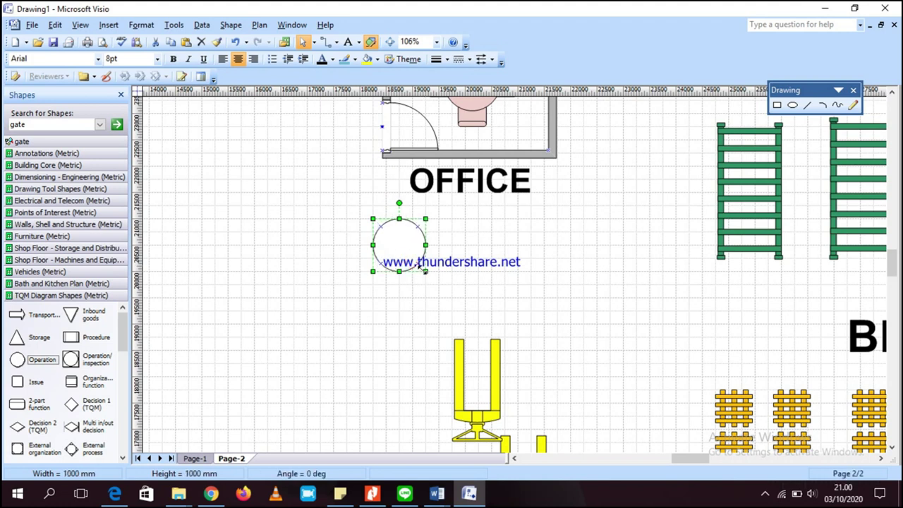